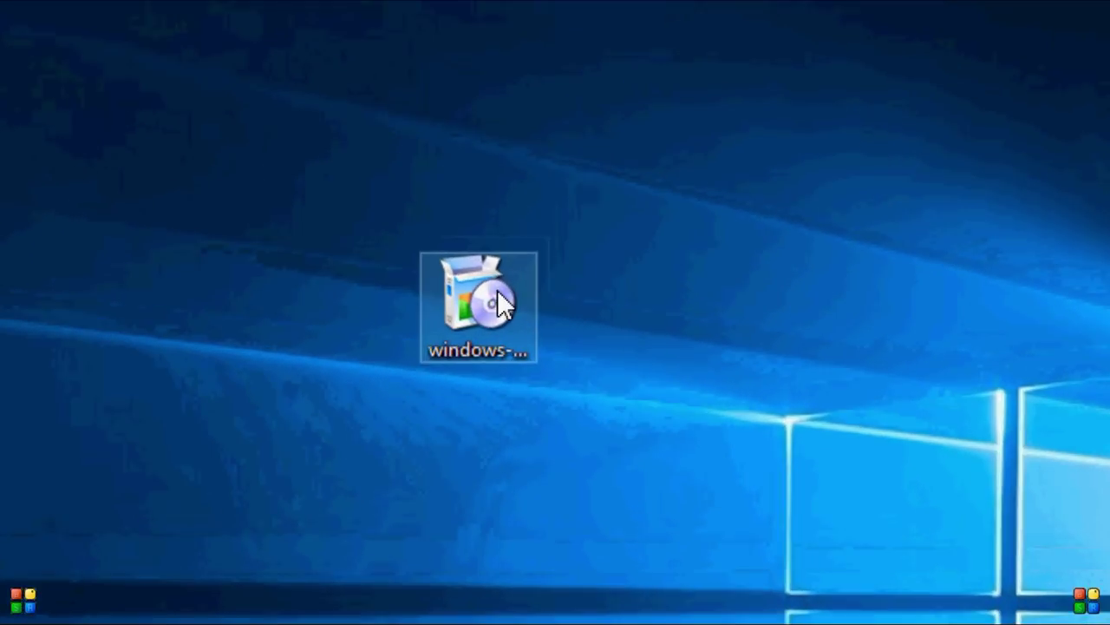
Reposition the windows-movie-maker-2016 installer on the desktop and open it
left_click_drag(575, 205, 634, 244)
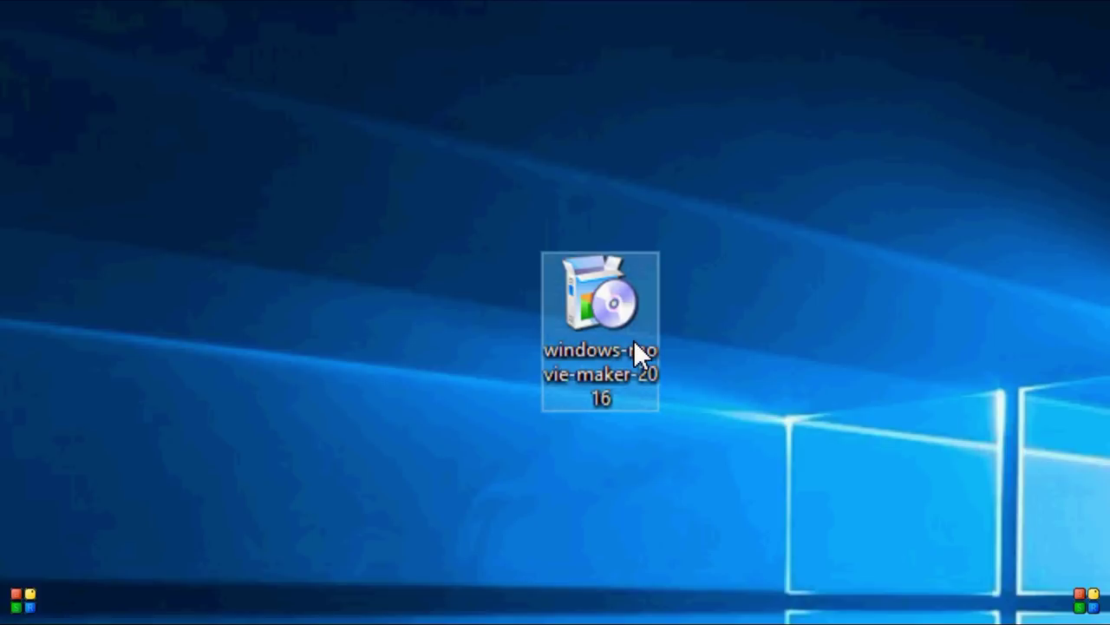
mouse_move(634, 344)
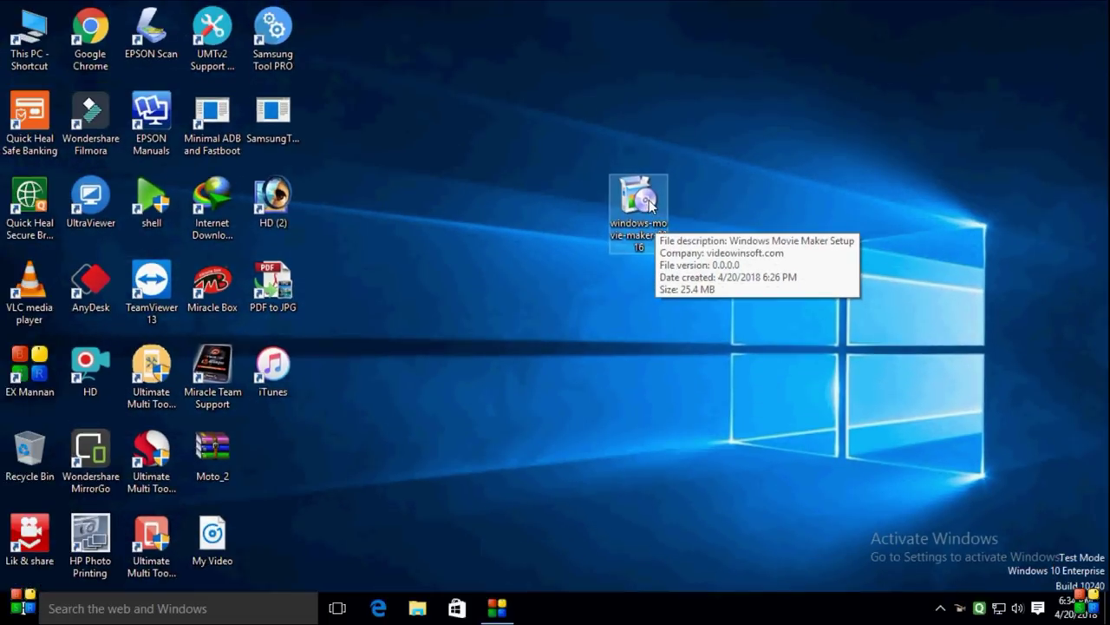
right_click(652, 205)
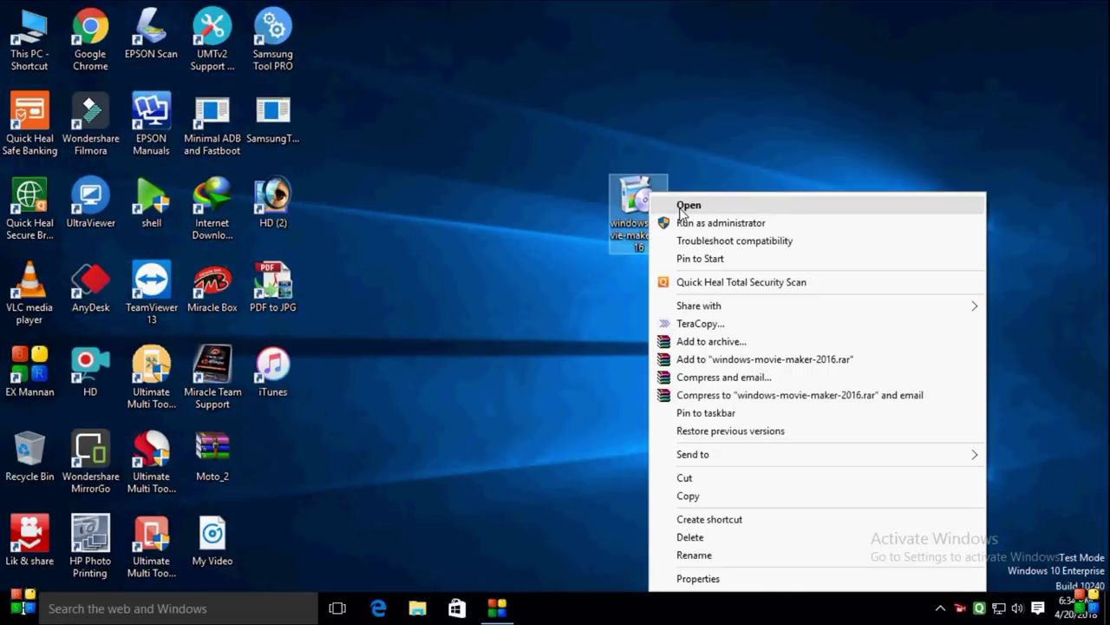
left_click(682, 209)
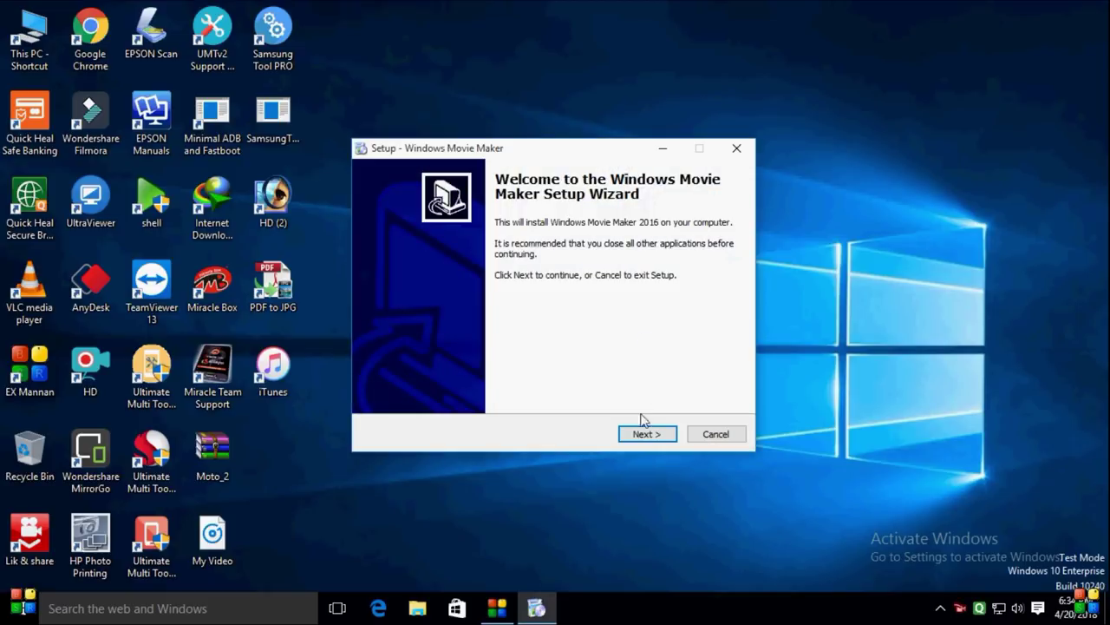
Install Windows Movie Maker with the license accepted, the default folder and both additional icons, and launch it on finishing
left_click(645, 432)
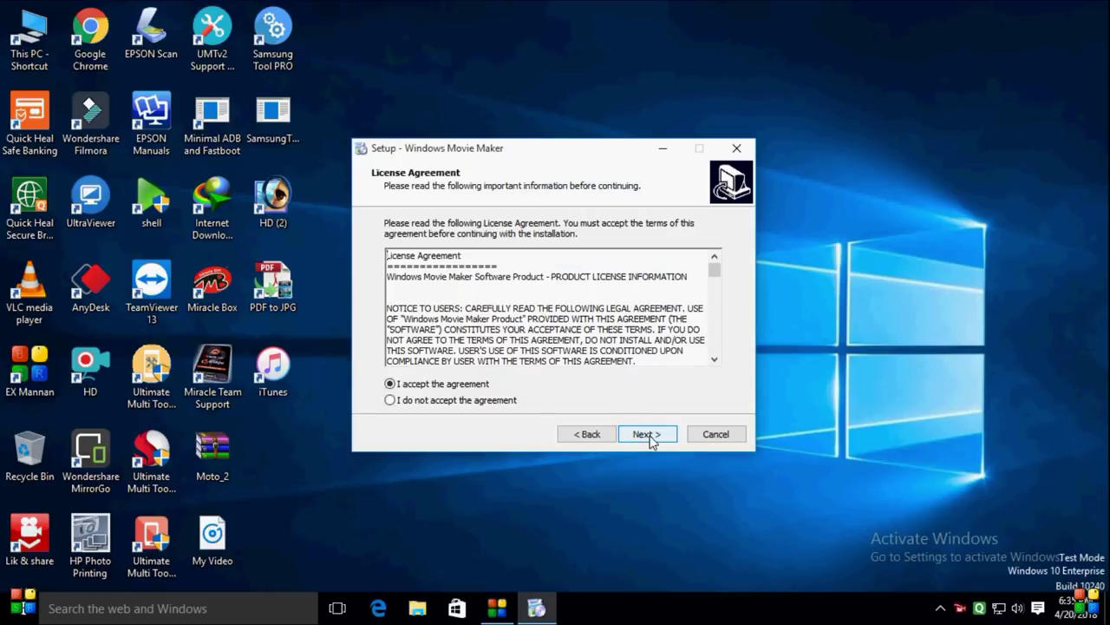
left_click(648, 434)
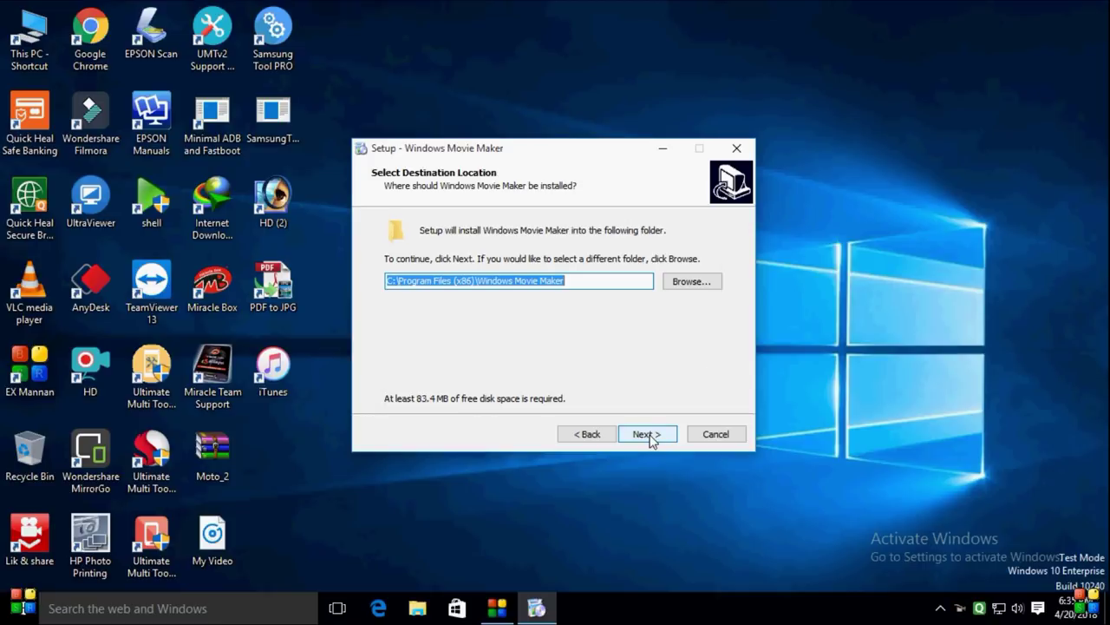
left_click(649, 436)
left_click(649, 436)
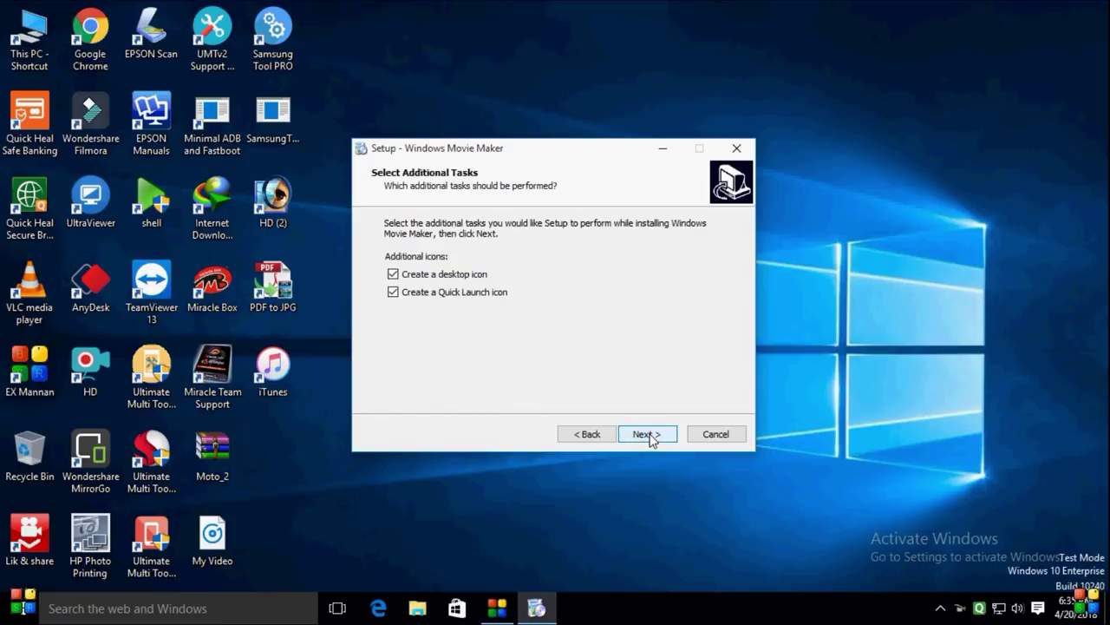
left_click(650, 436)
left_click(651, 436)
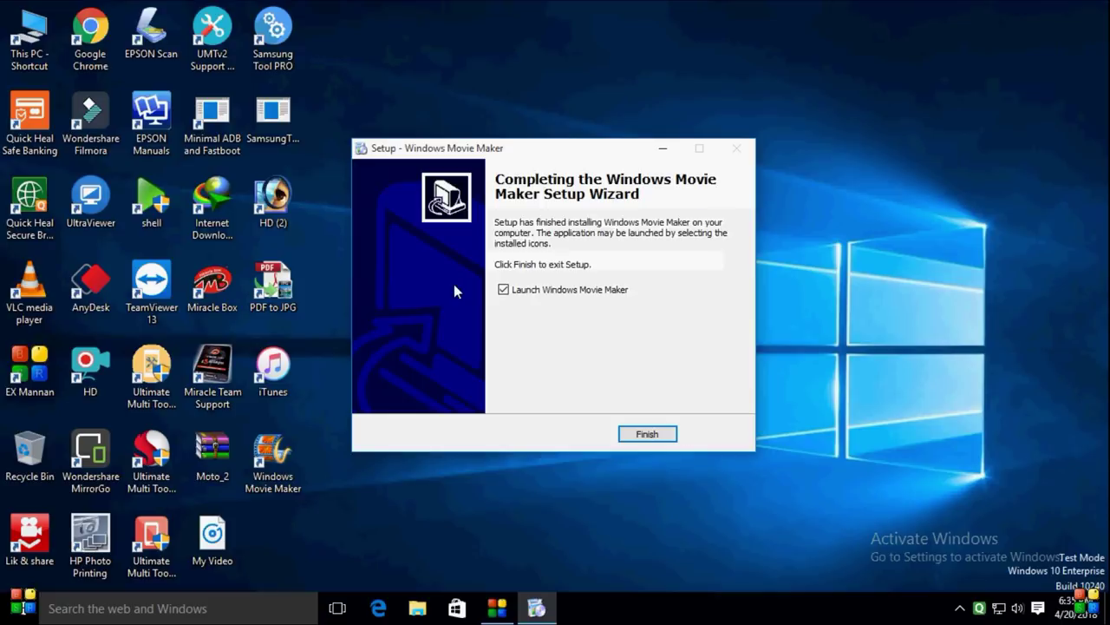
left_click(669, 437)
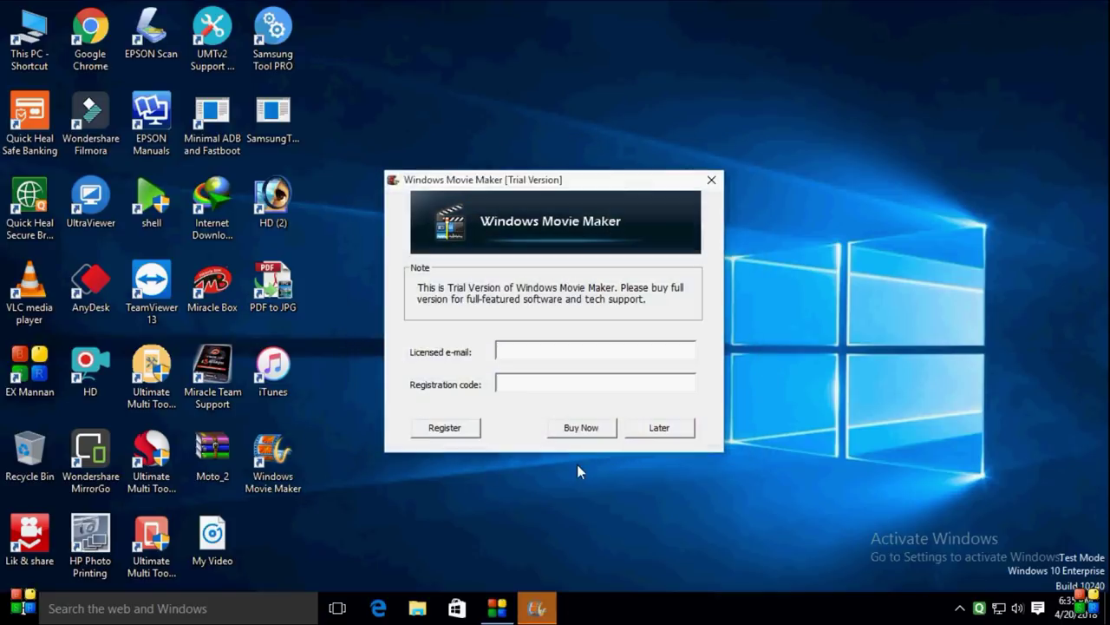
Postpone the trial registration and reposition the Movie Maker window on the desktop
left_click_drag(284, 452, 392, 364)
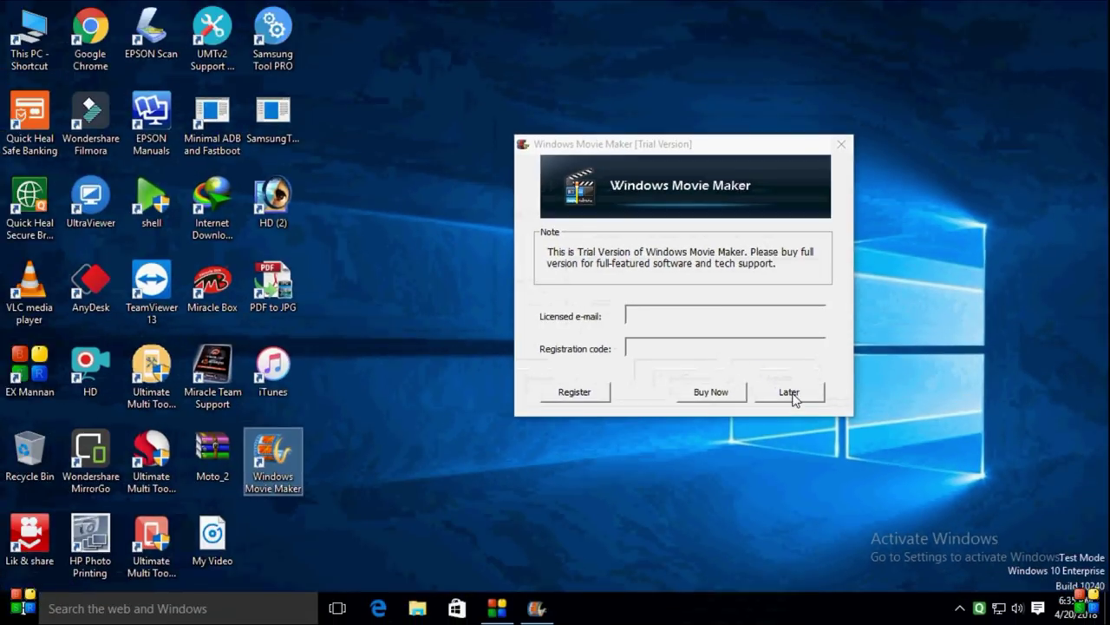
left_click(790, 392)
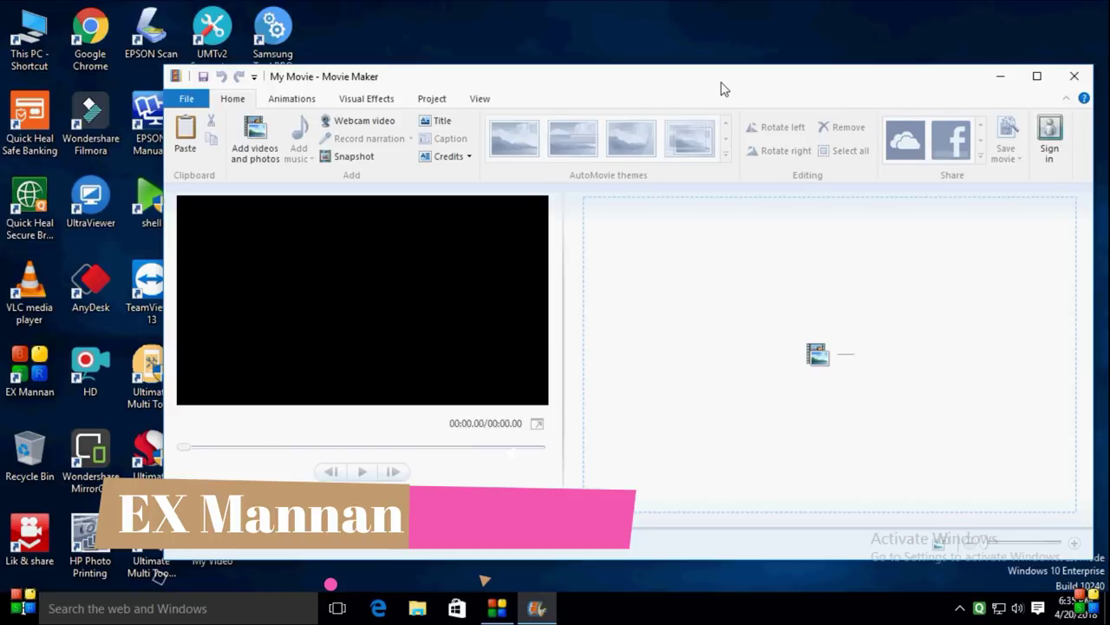
left_click_drag(720, 87, 683, 92)
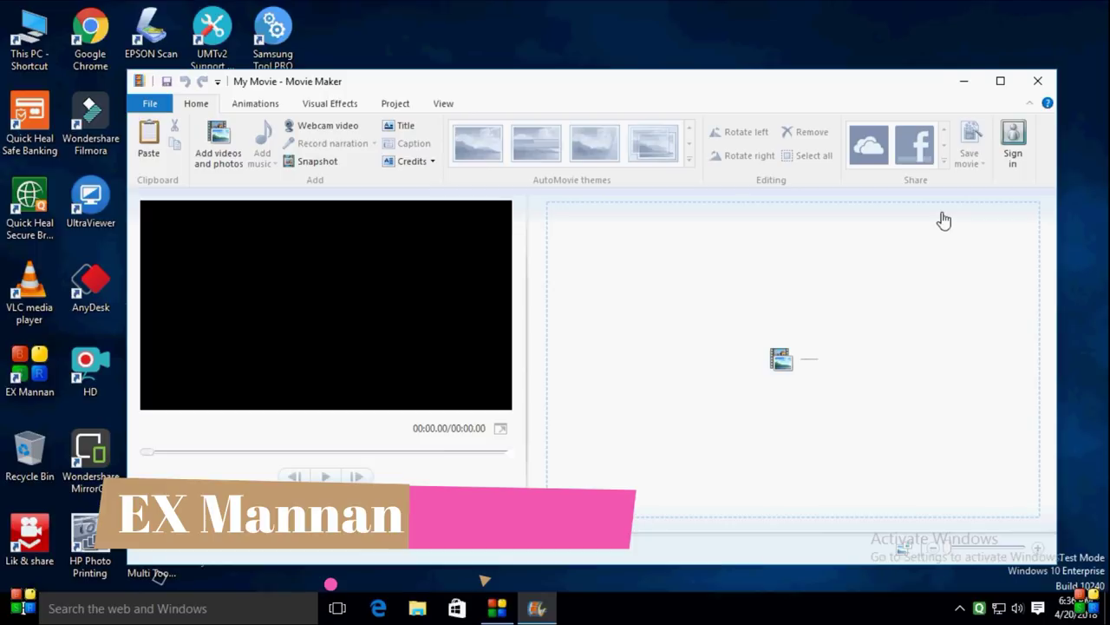
left_click_drag(492, 94, 509, 88)
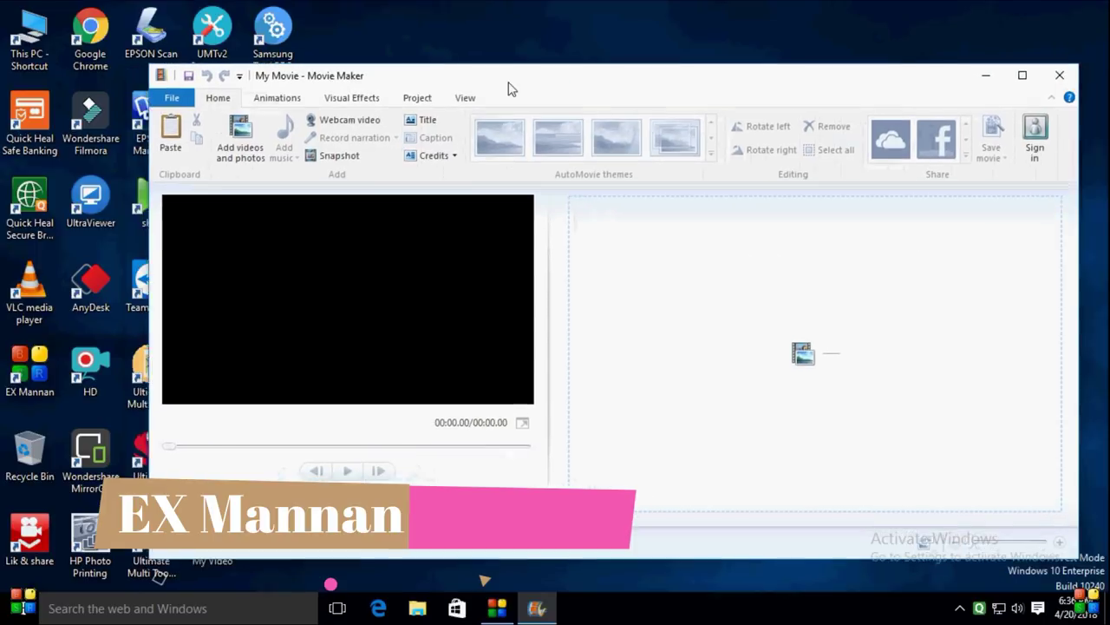
left_click_drag(658, 83, 635, 84)
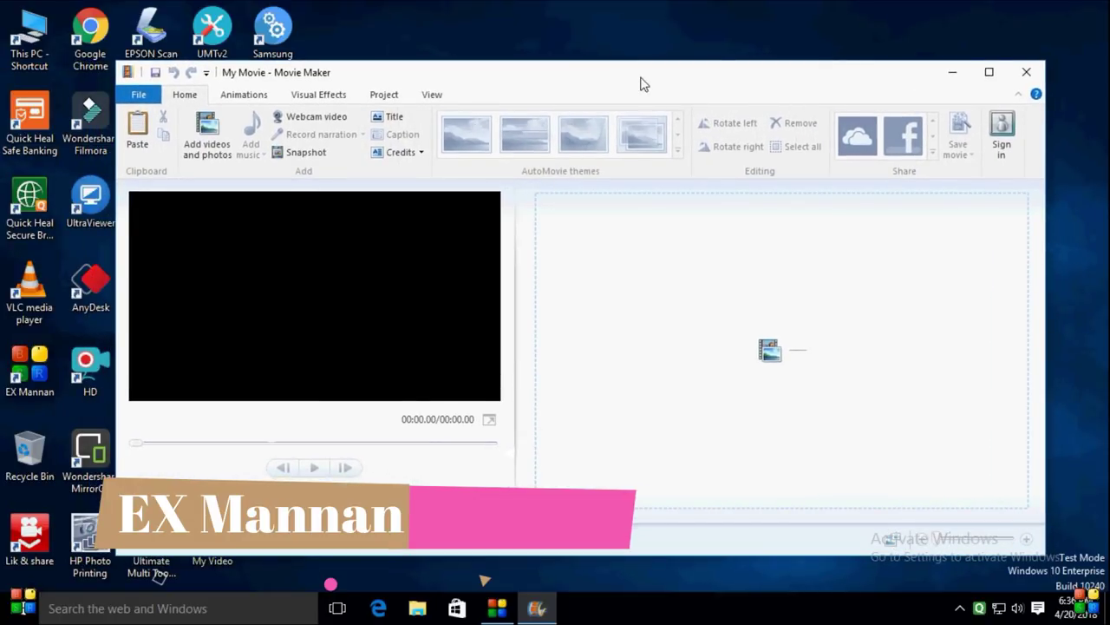
left_click_drag(629, 81, 602, 73)
Close Movie Maker and refresh the desktop
left_click(998, 67)
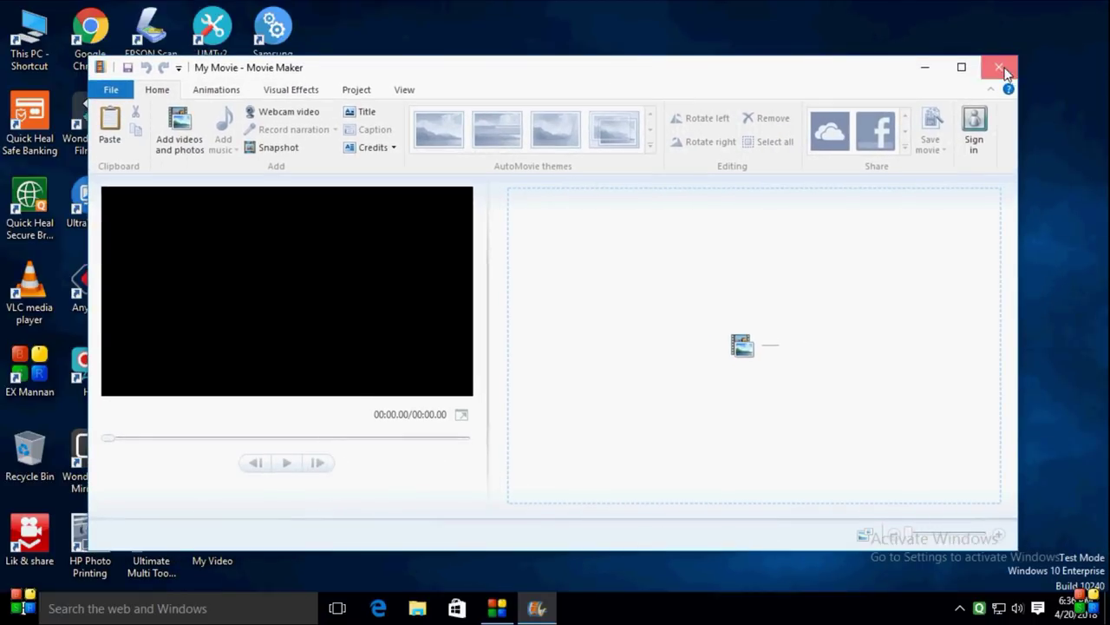
right_click(529, 167)
left_click(582, 224)
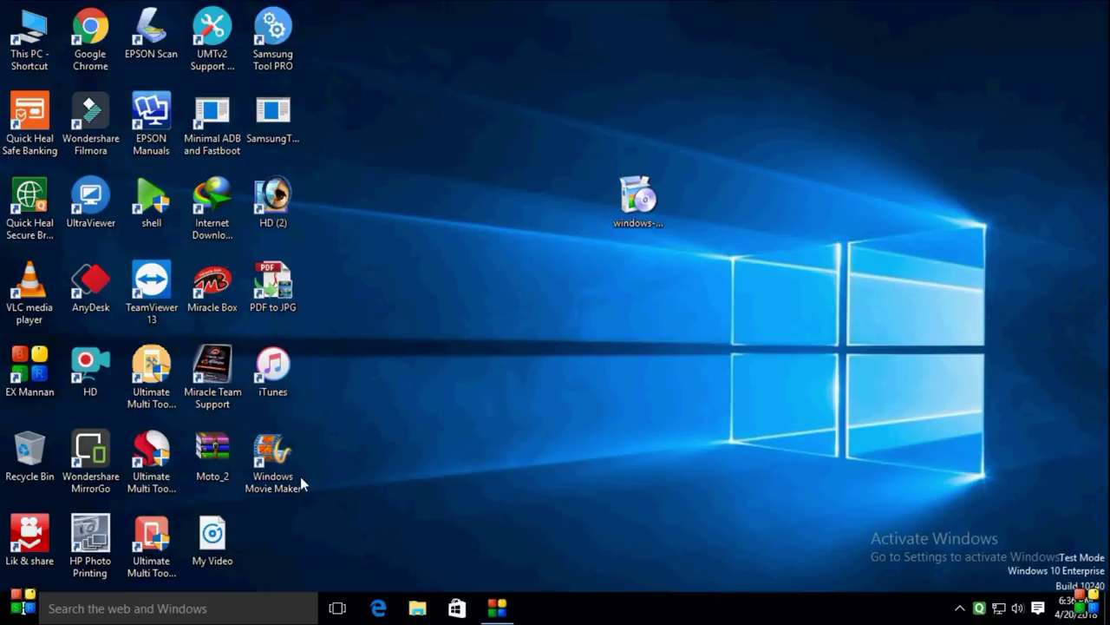
Reopen Windows Movie Maker from its desktop shortcut to check the registration prompt, and close both the prompt and the program
right_click(276, 476)
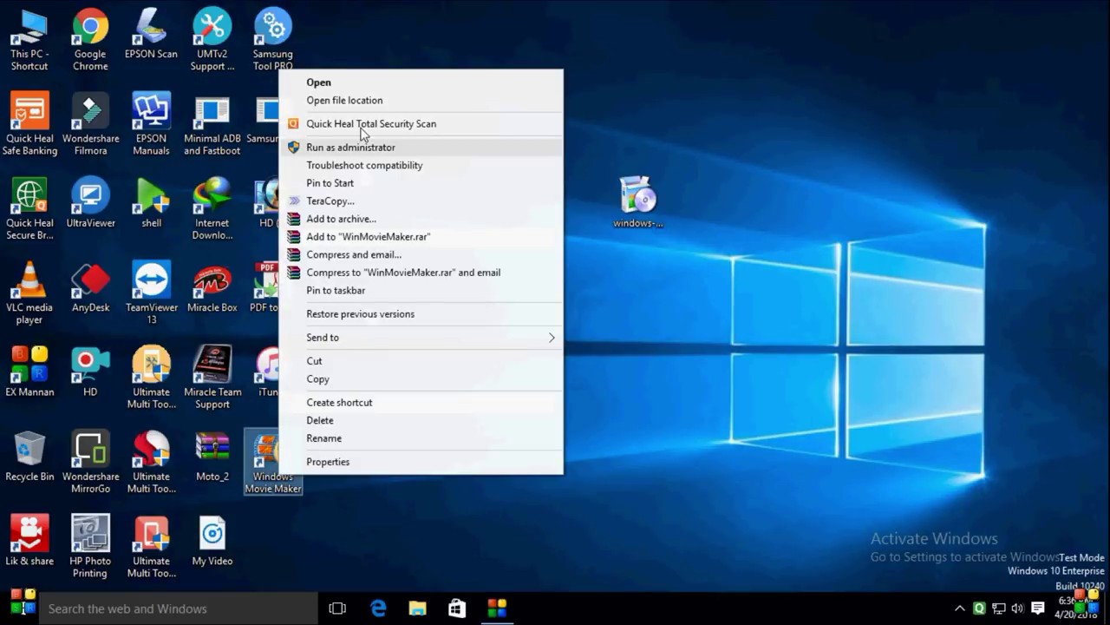
left_click(340, 81)
right_click(515, 149)
left_click(542, 197)
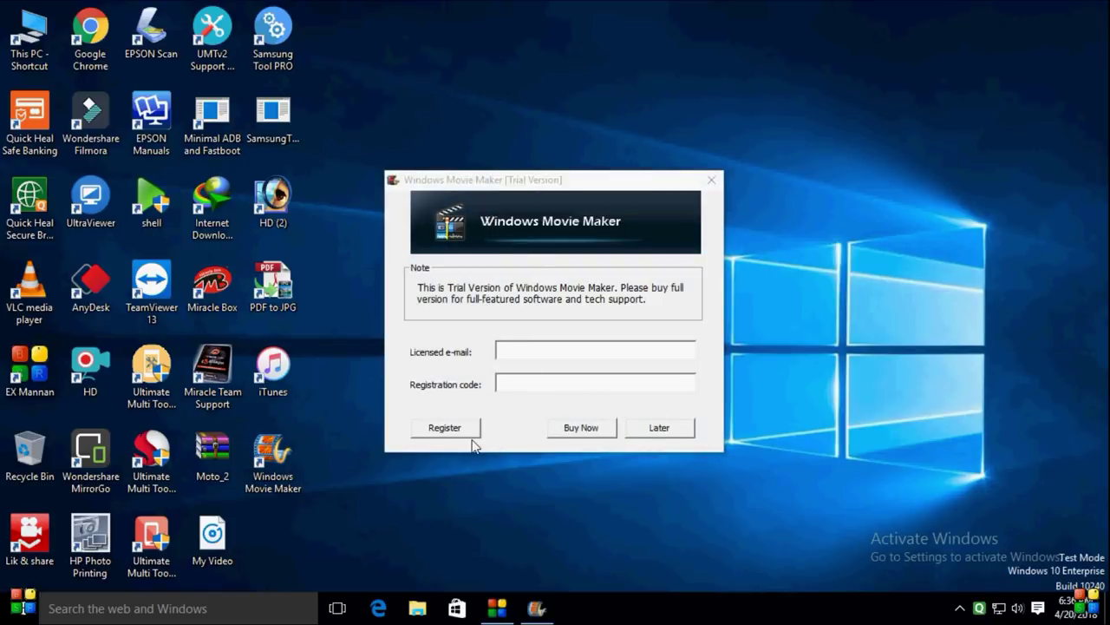
left_click(711, 179)
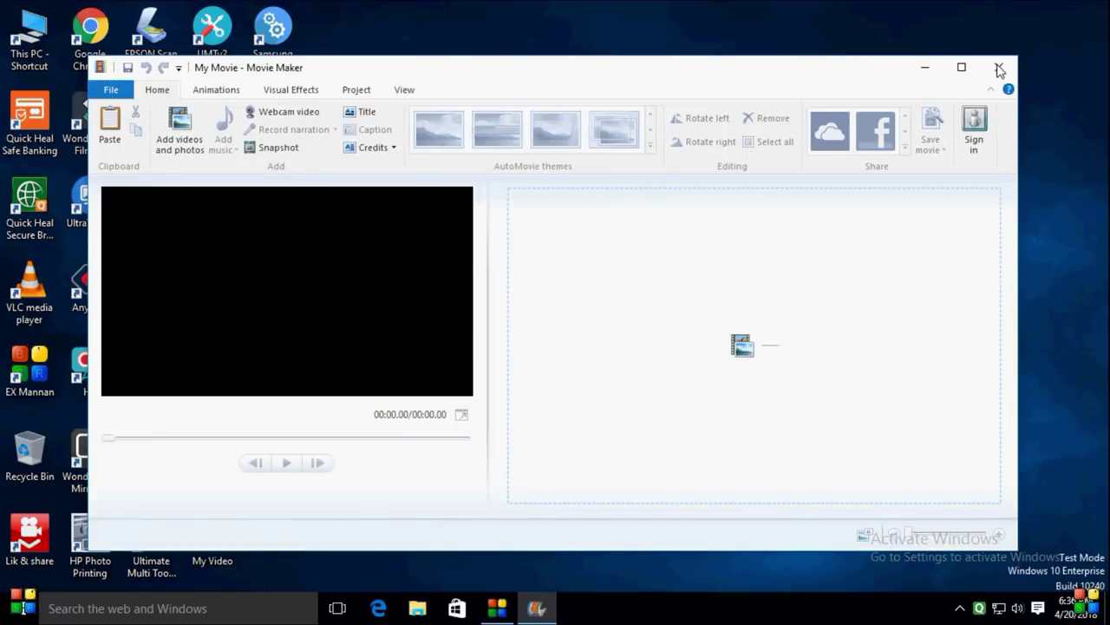
left_click(998, 67)
Delete the Windows Movie Maker desktop shortcut and empty the Recycle Bin
right_click(286, 459)
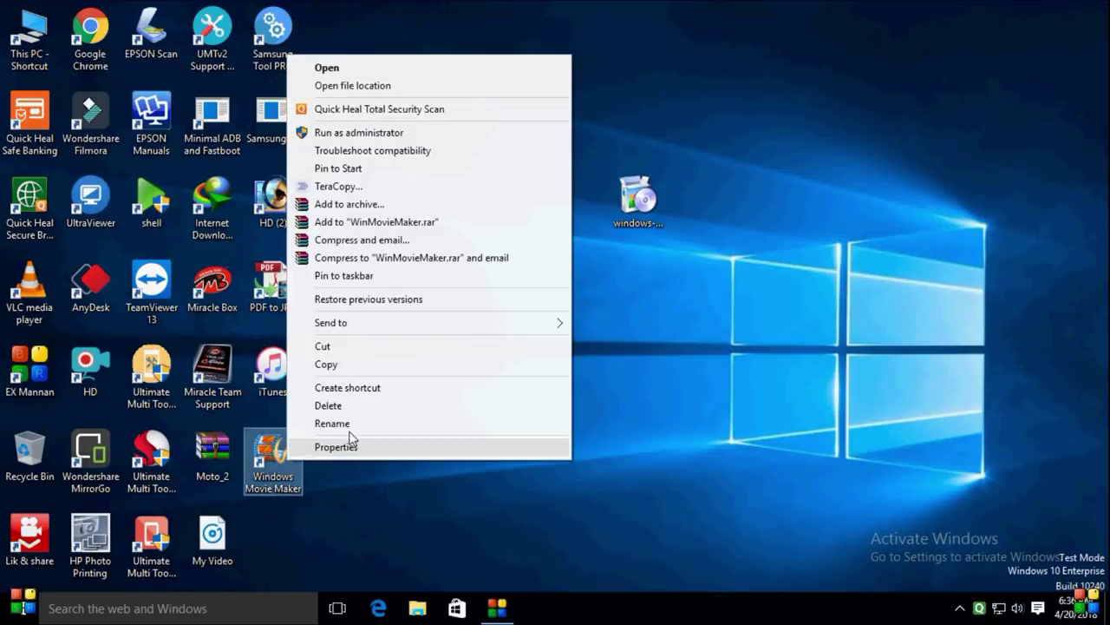
left_click(353, 405)
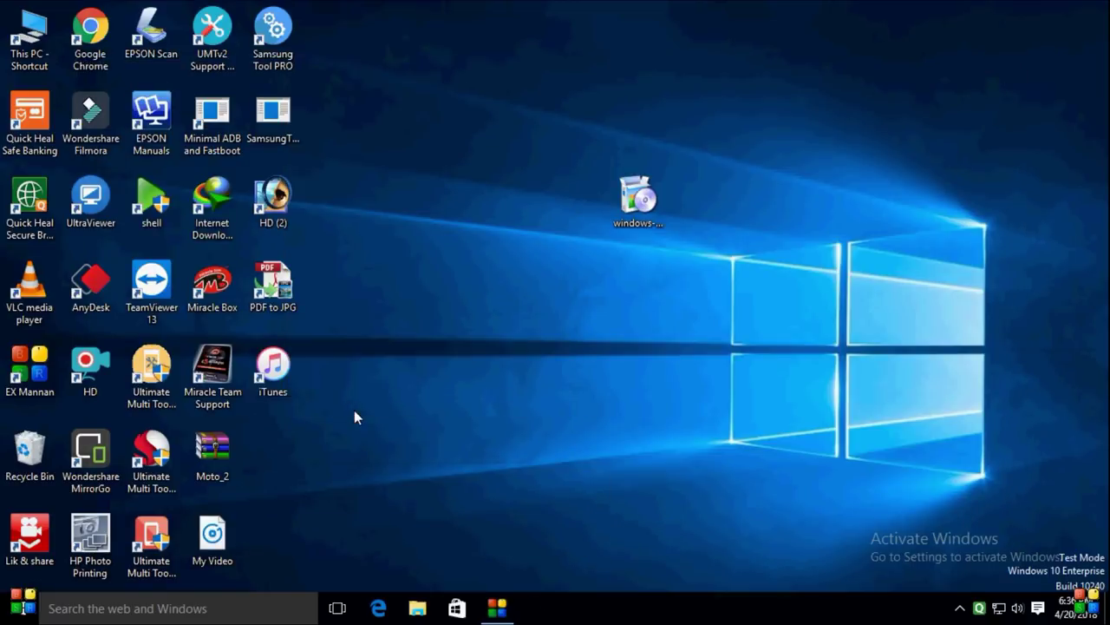
right_click(48, 458)
left_click(102, 483)
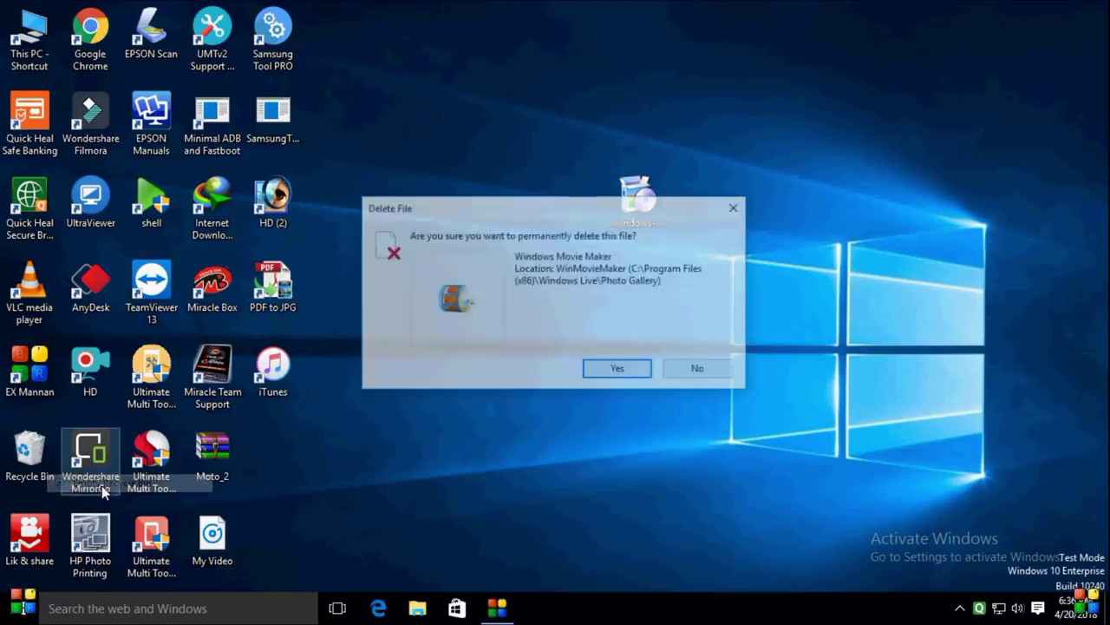
left_click(631, 369)
right_click(479, 269)
left_click(525, 316)
Open the Program Files (x86) folder on Local Disk (C:) from This PC
right_click(39, 40)
left_click(71, 47)
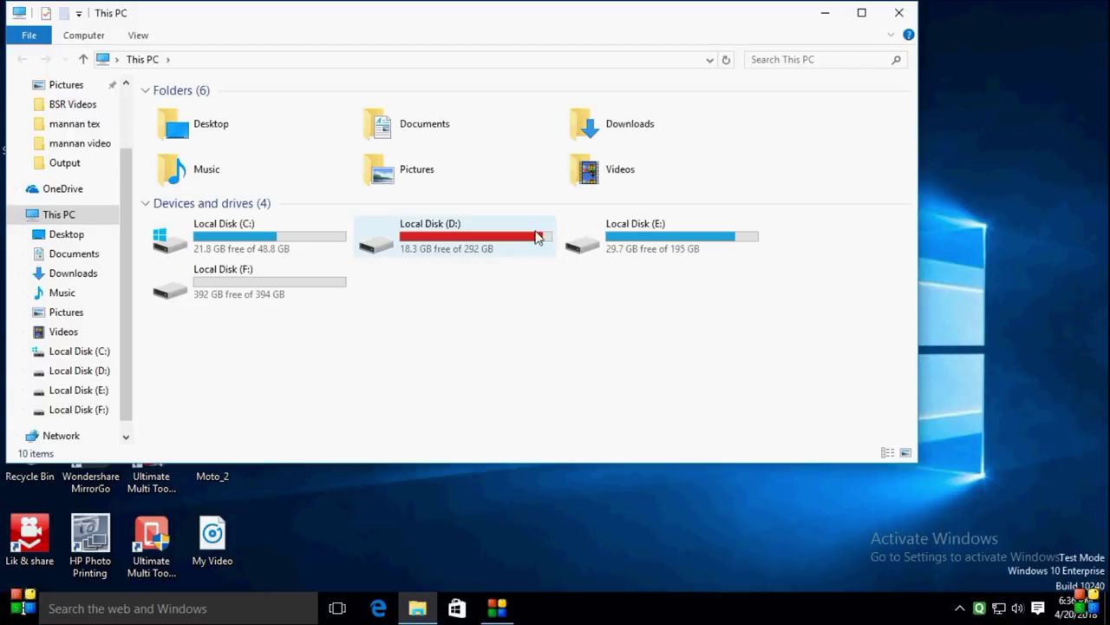
left_click(262, 230)
right_click(262, 231)
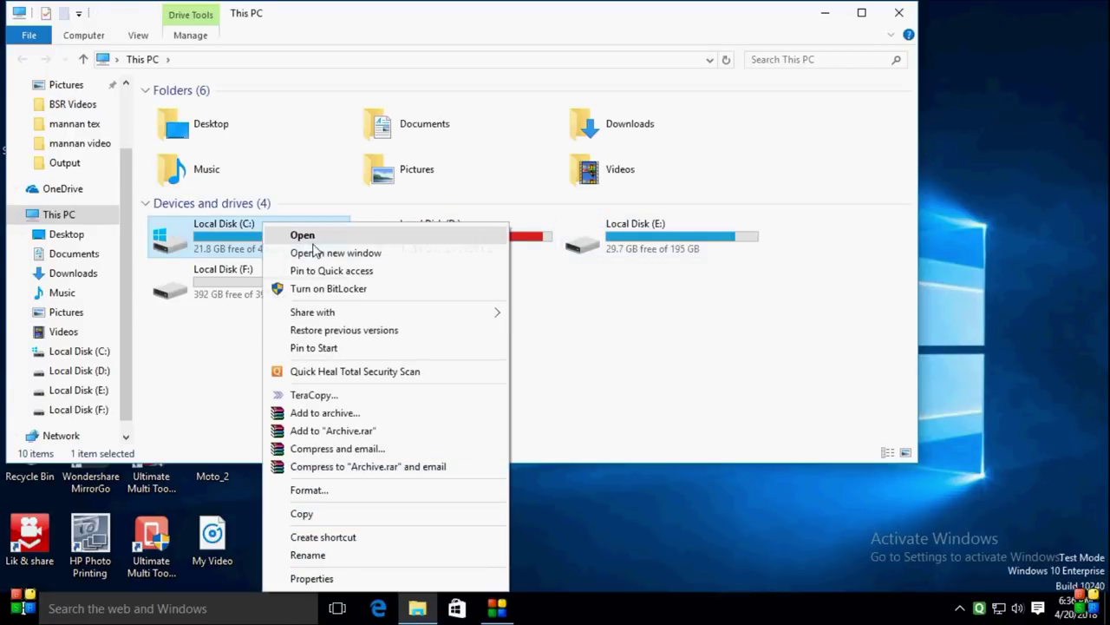
left_click(306, 236)
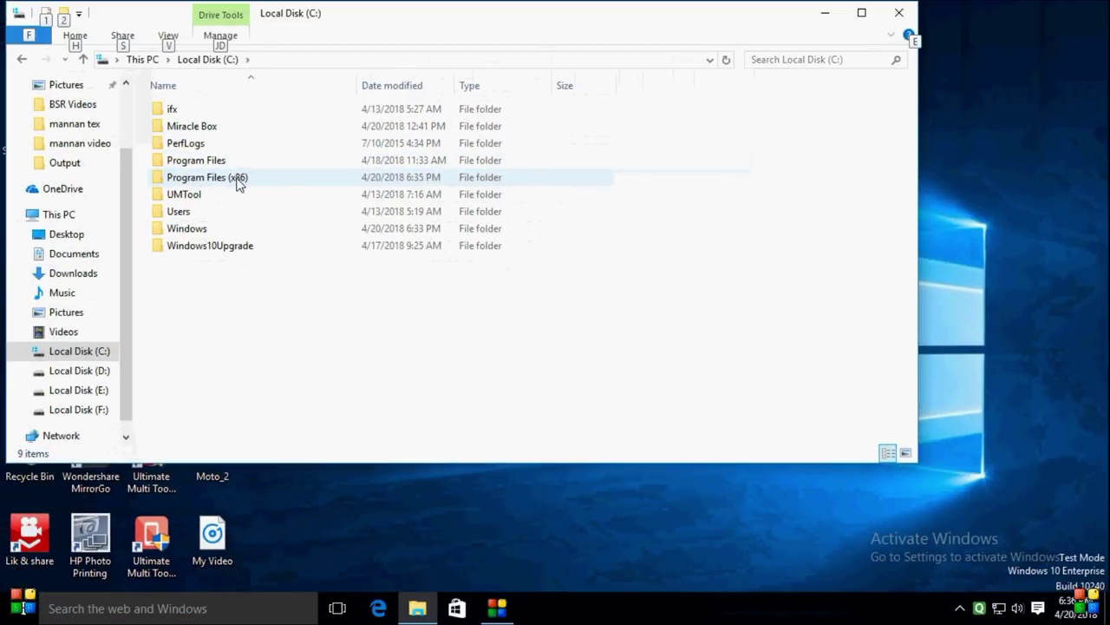
right_click(280, 183)
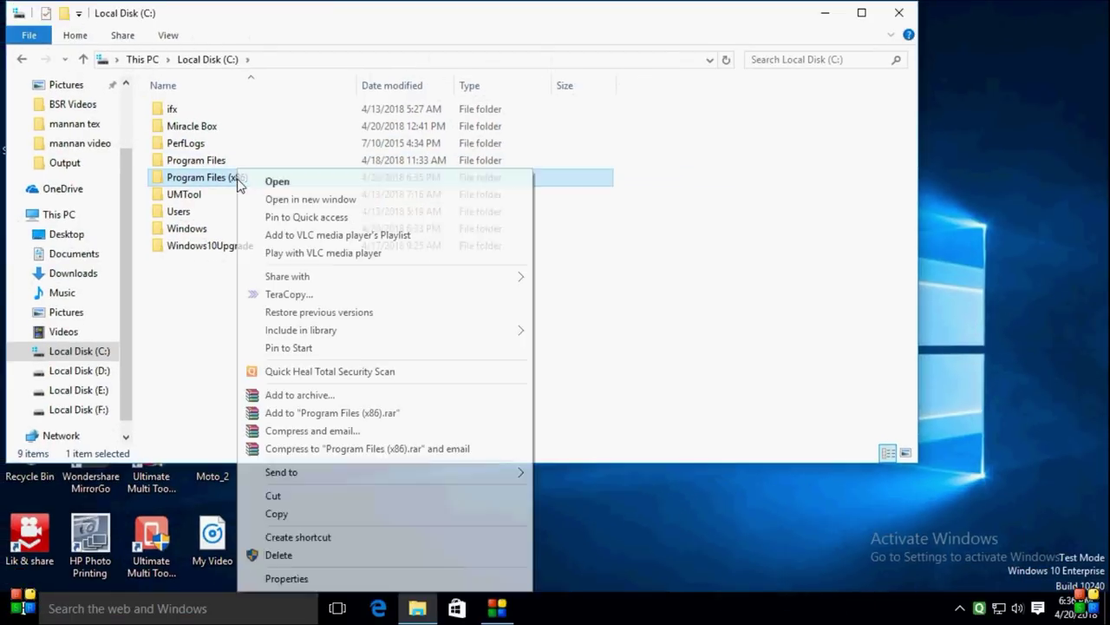
left_click(275, 182)
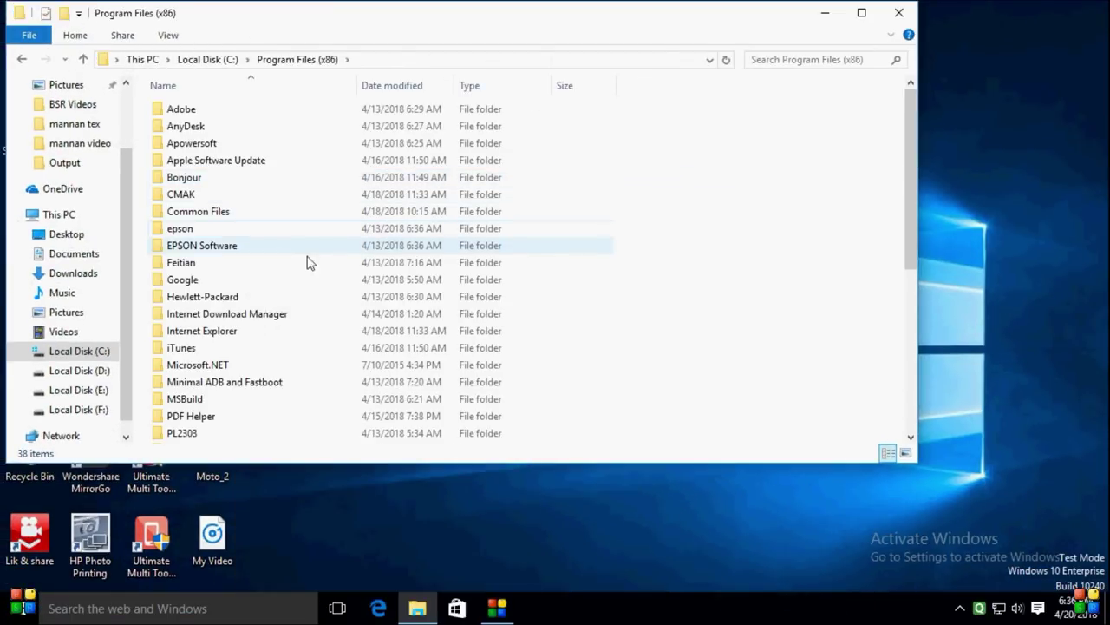
Open the Photo Gallery folder inside the Windows Live folder
scroll(752, 309, "down", 4)
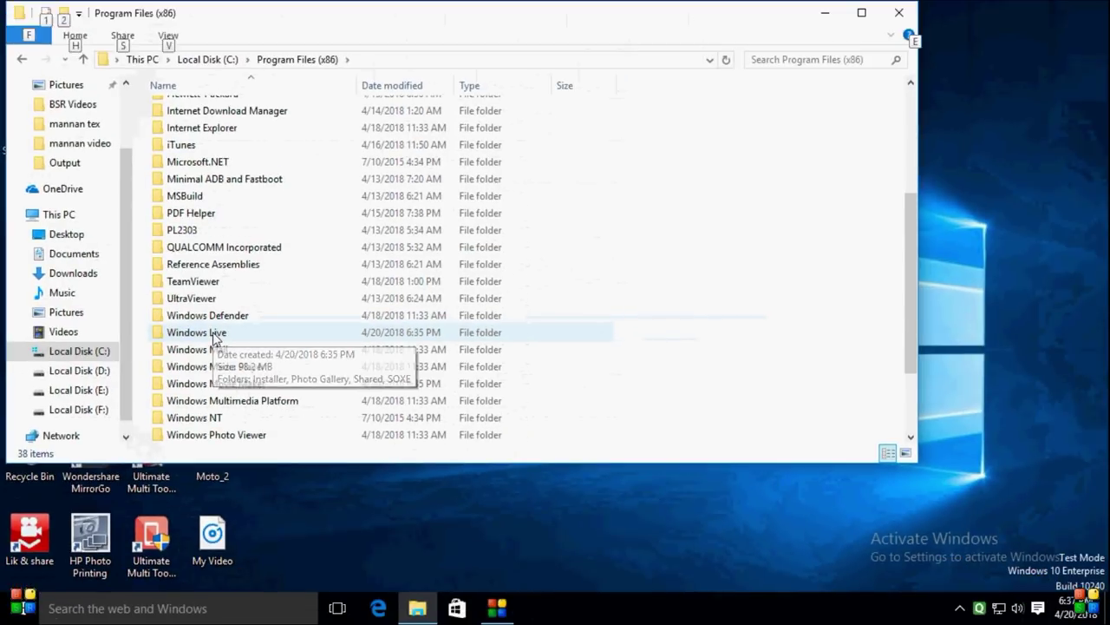
right_click(215, 339)
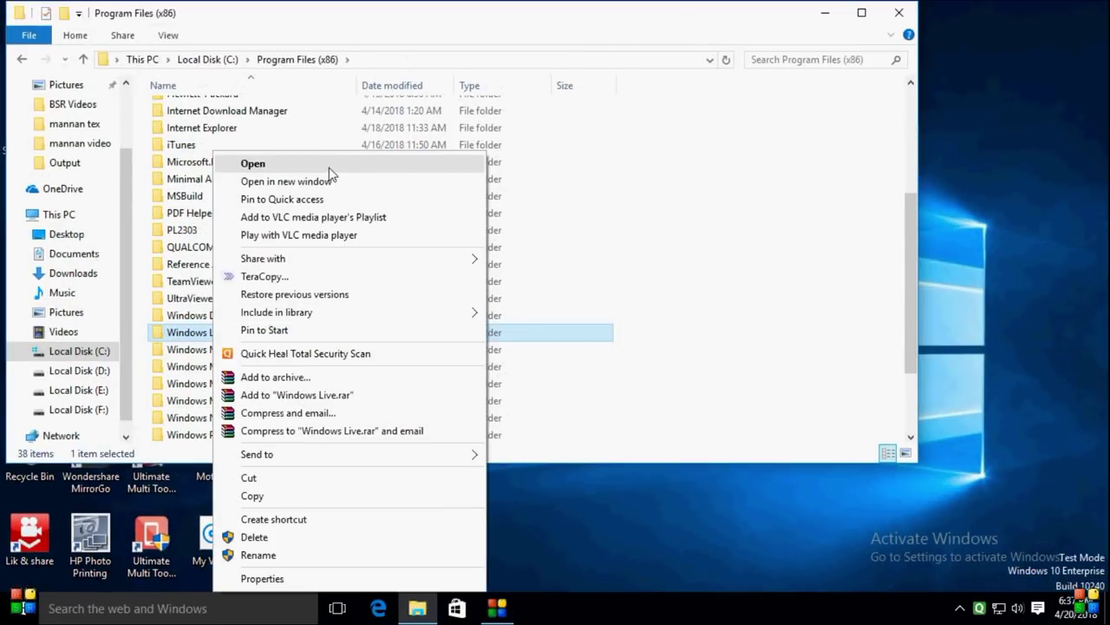
left_click(252, 164)
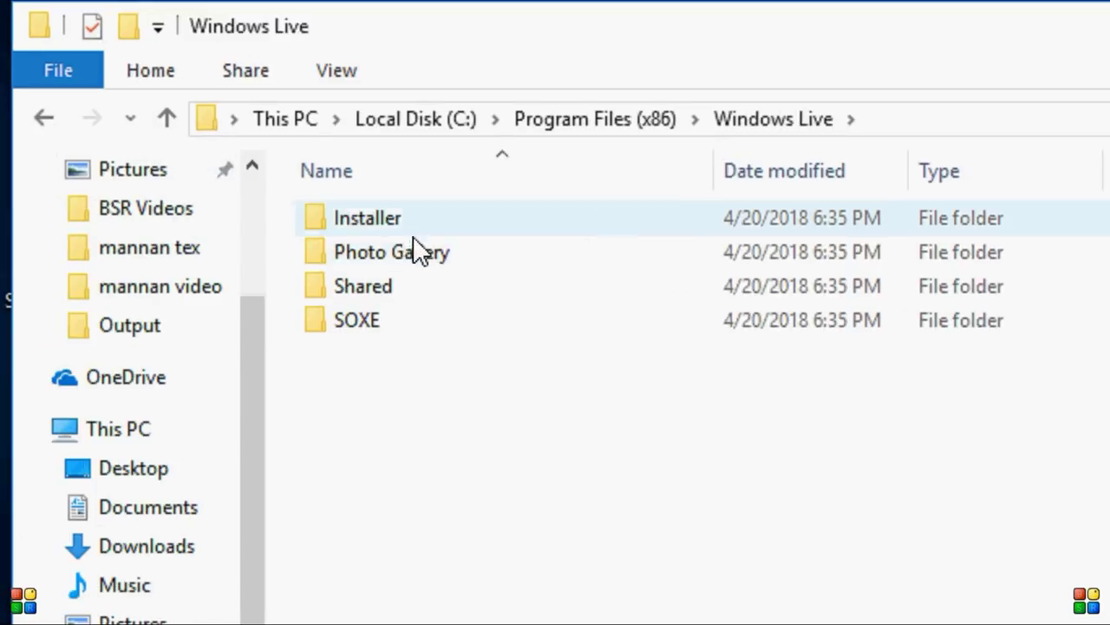
mouse_move(207, 130)
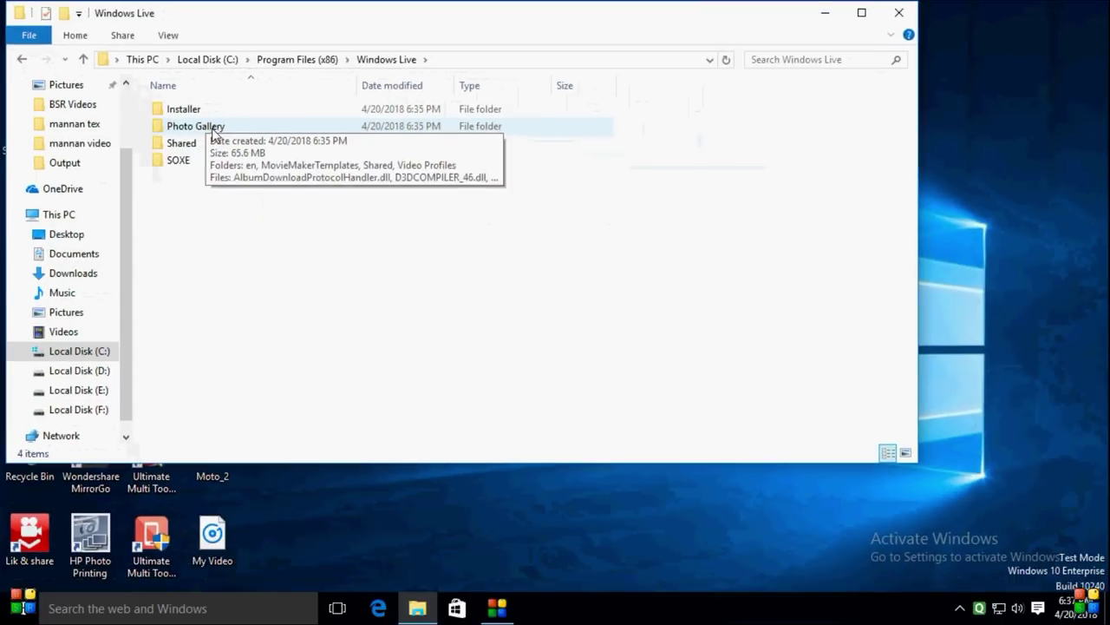
key("alt")
left_click(214, 135)
right_click(213, 134)
left_click(251, 142)
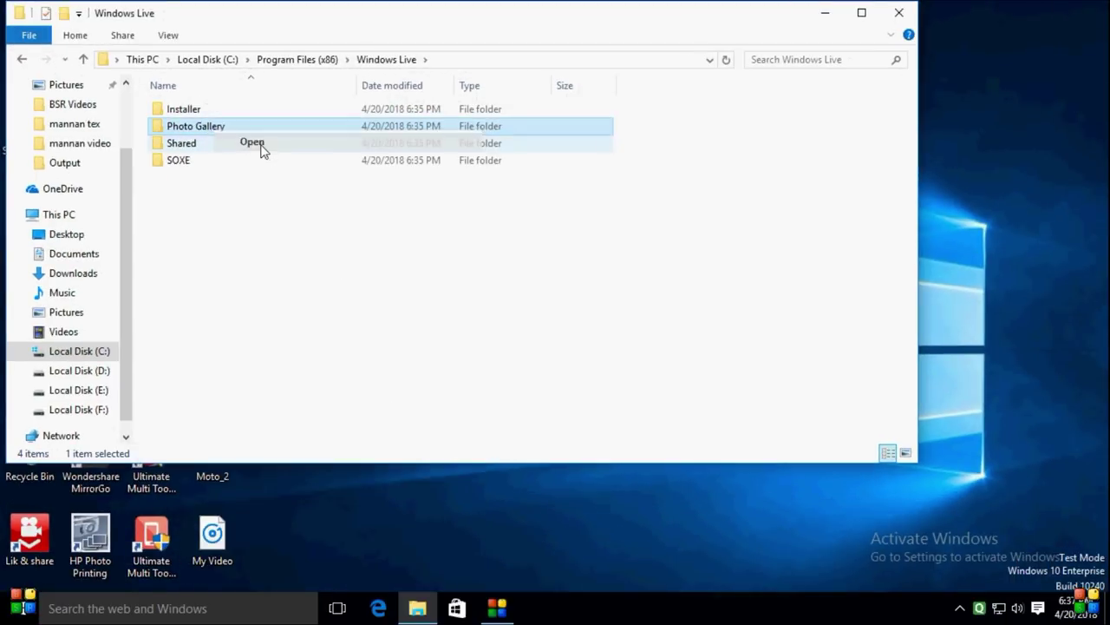
mouse_move(289, 288)
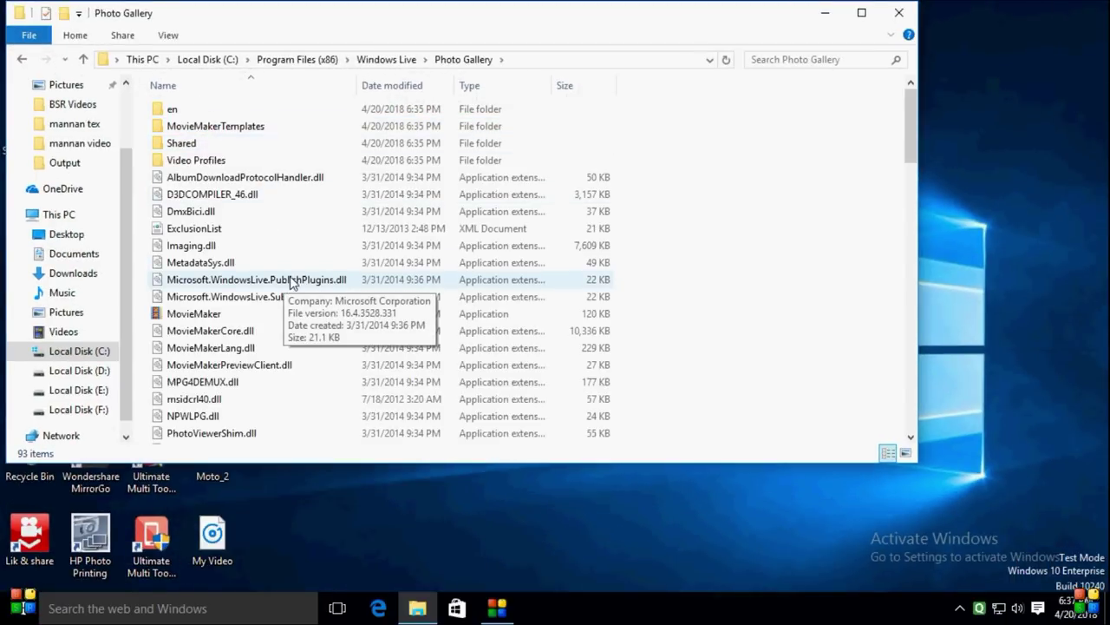
Create a desktop shortcut for the MovieMaker application in the Photo Gallery folder
left_click_drag(351, 24, 629, 88)
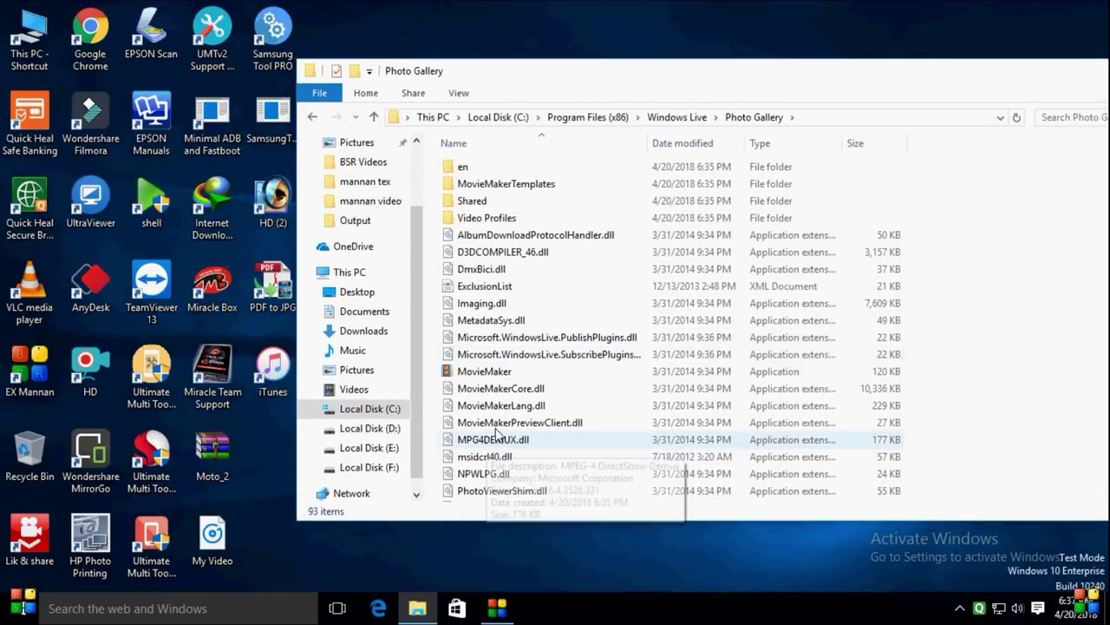
left_click(501, 375)
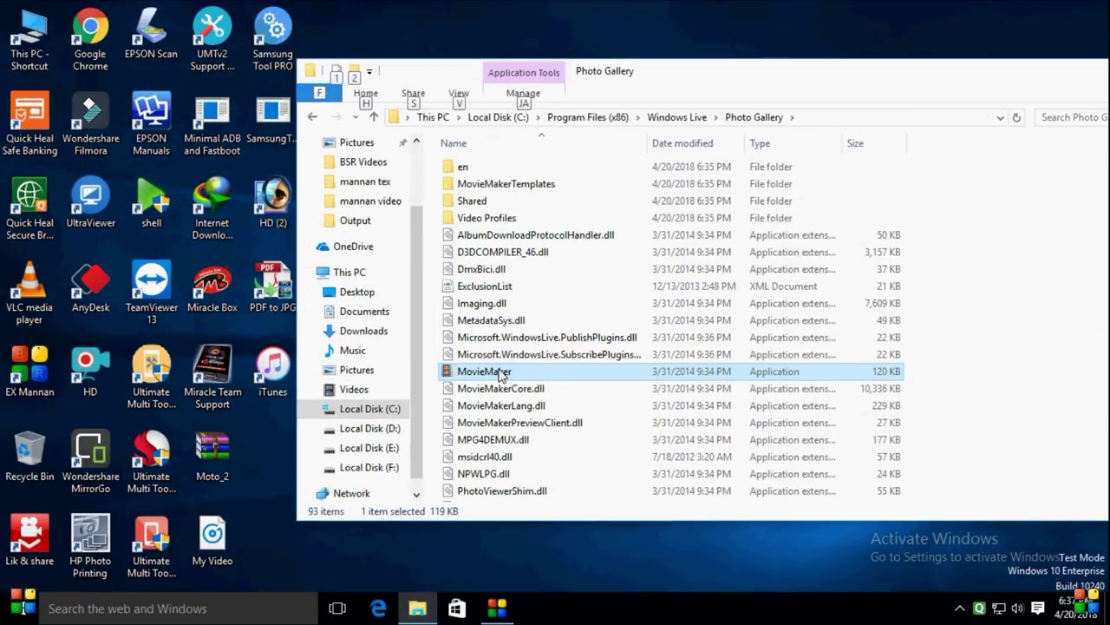
right_click(558, 320)
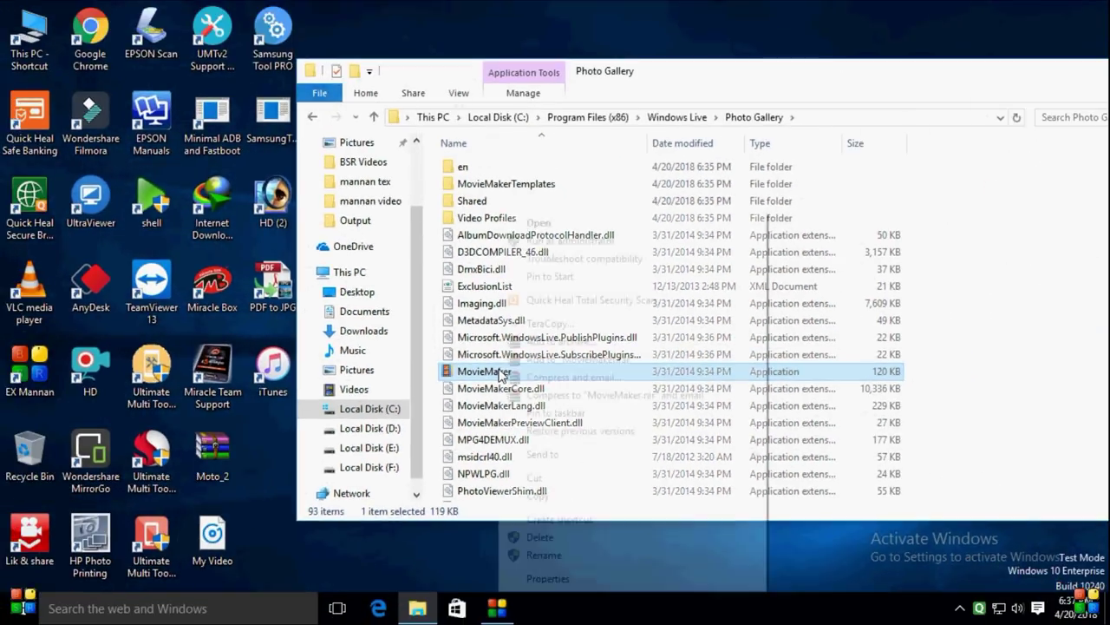
mouse_move(575, 462)
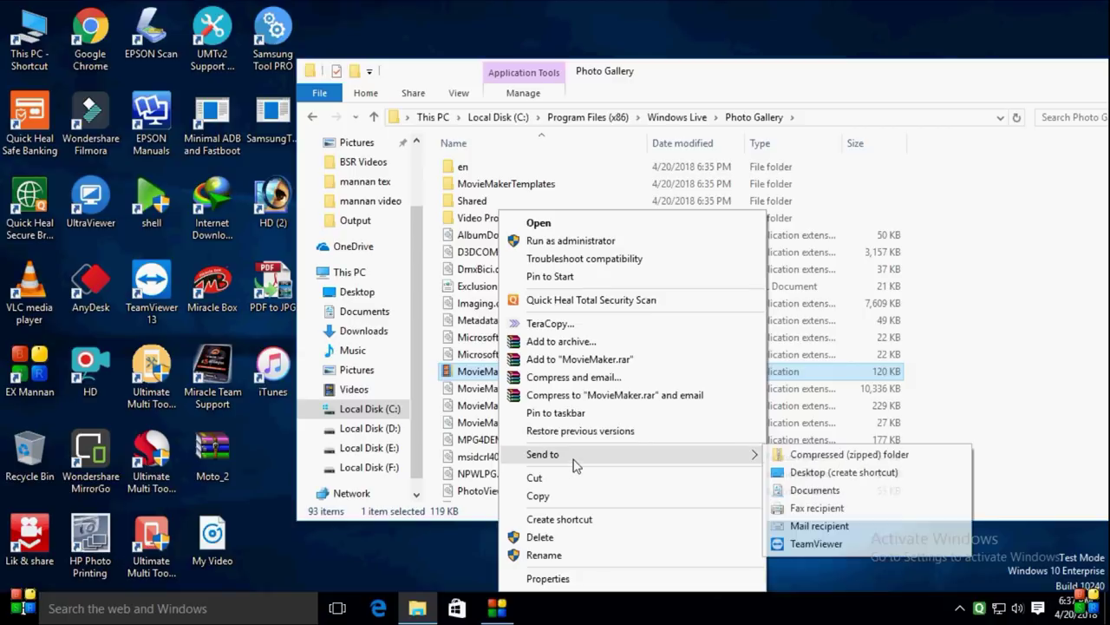
left_click(835, 472)
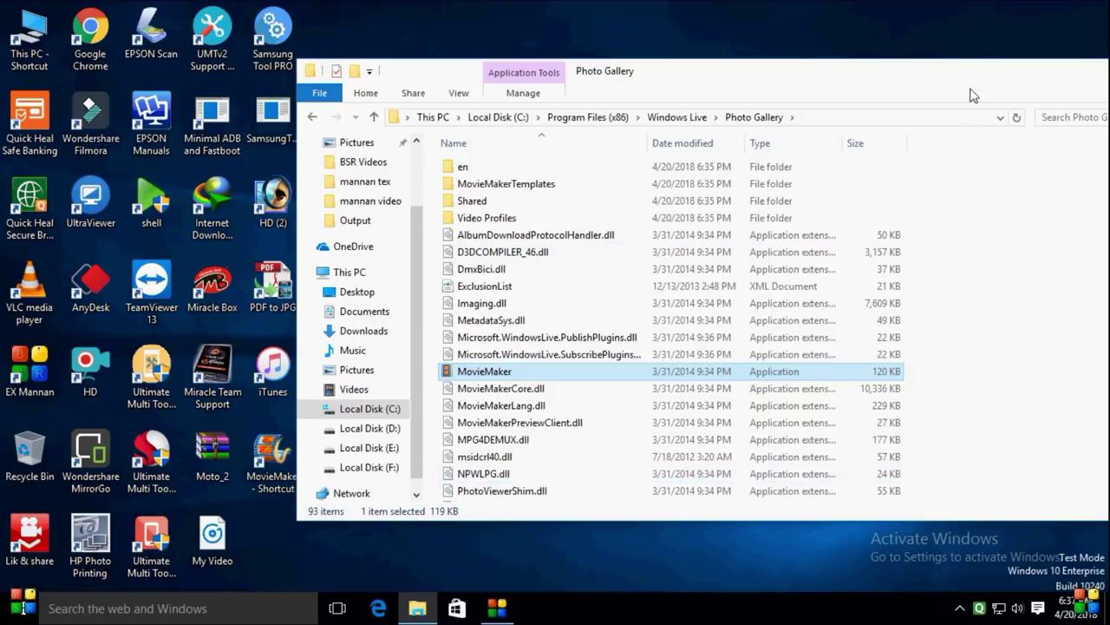
Close the Photo Gallery folder window and refresh the desktop
left_click_drag(747, 82, 838, 78)
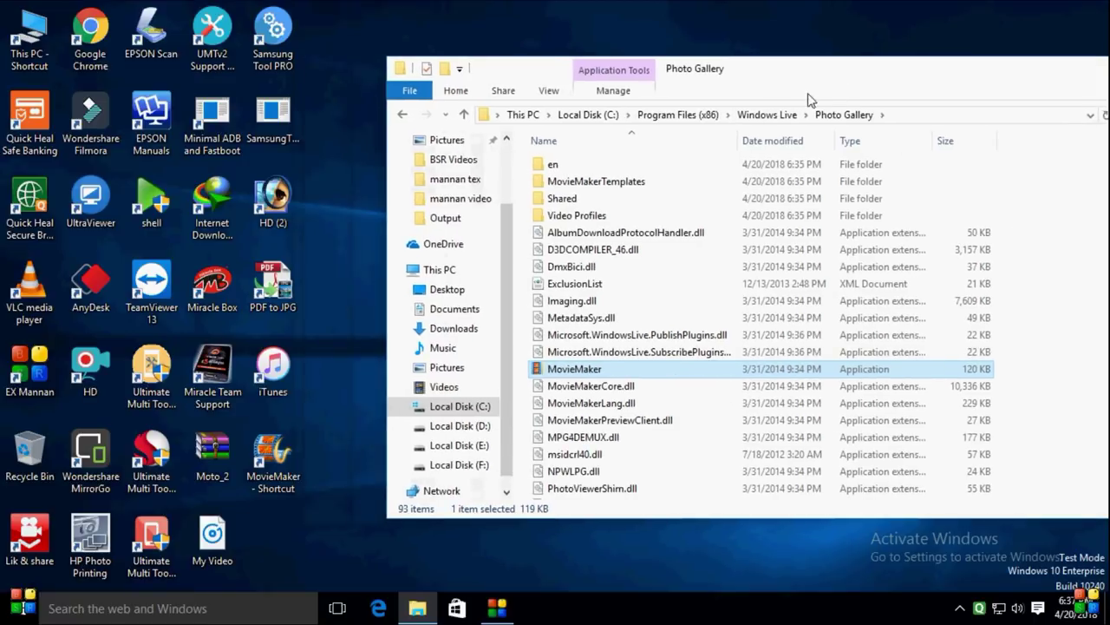
mouse_move(272, 460)
left_mouse_down()
mouse_move(369, 430)
mouse_move(338, 429)
mouse_move(287, 456)
left_mouse_up()
left_click_drag(828, 72, 594, 129)
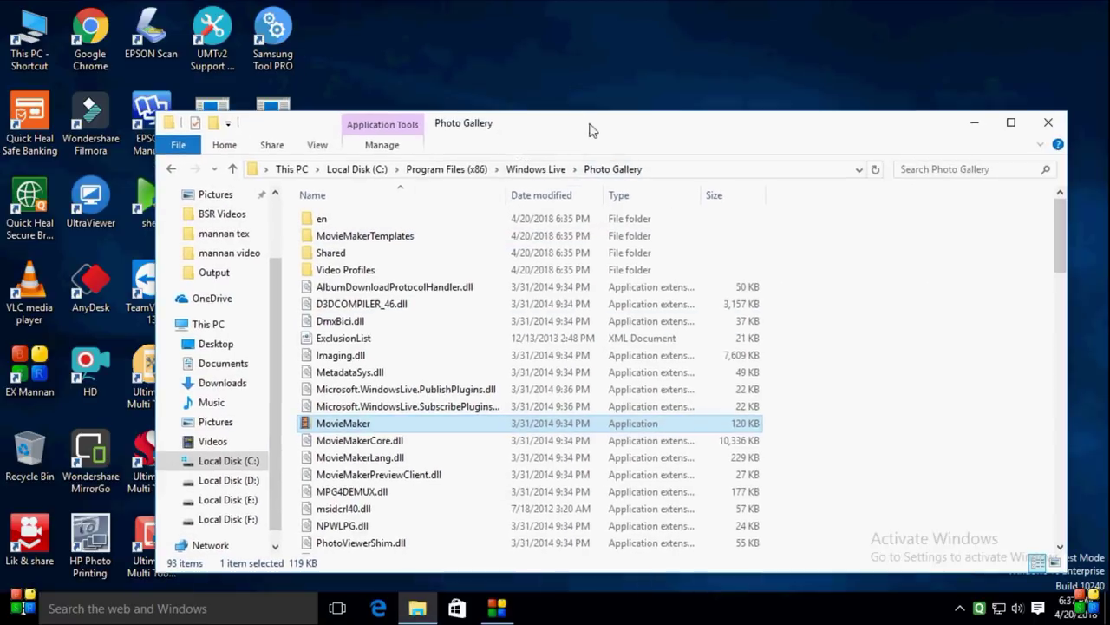
left_click(1054, 115)
right_click(624, 212)
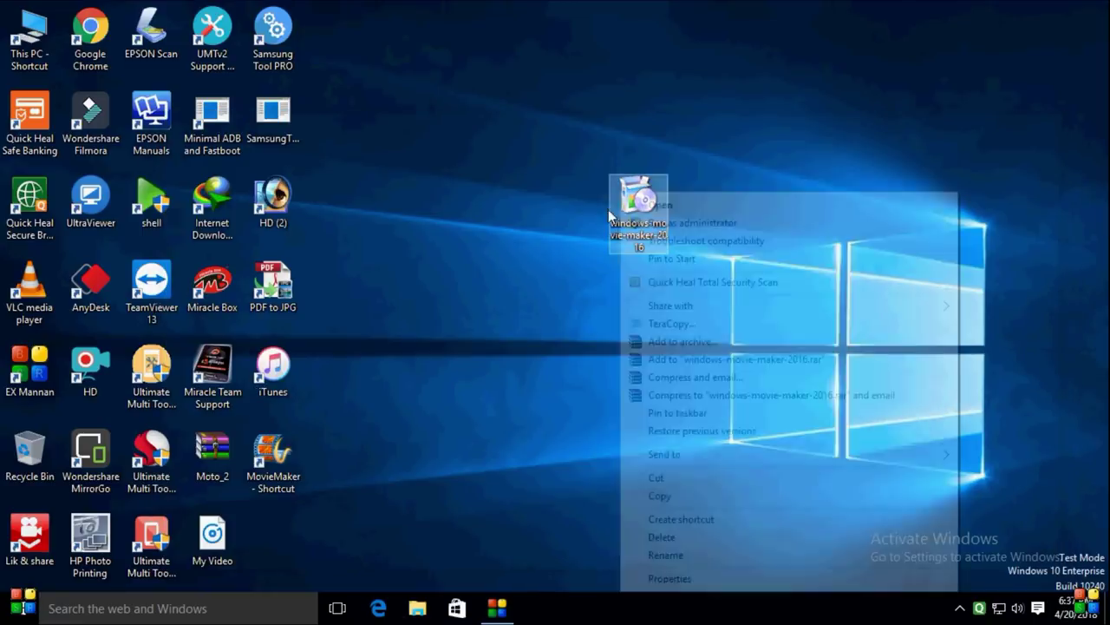
right_click(510, 187)
left_click(552, 245)
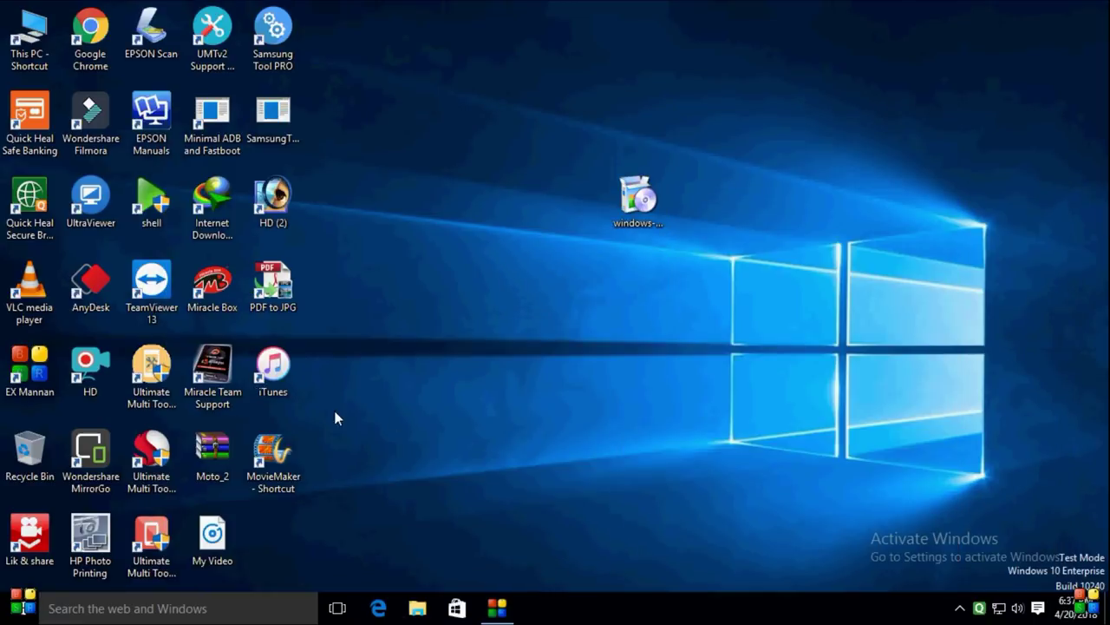
Open Movie Maker from the new MovieMaker desktop shortcut to check how it starts, and close the program
right_click(276, 469)
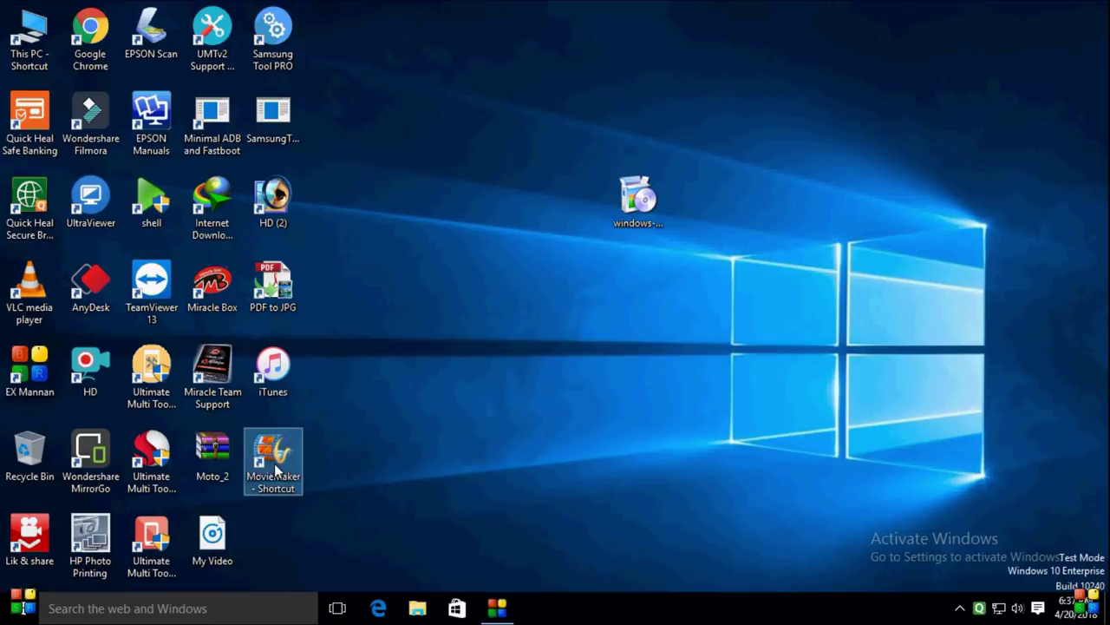
left_click(325, 74)
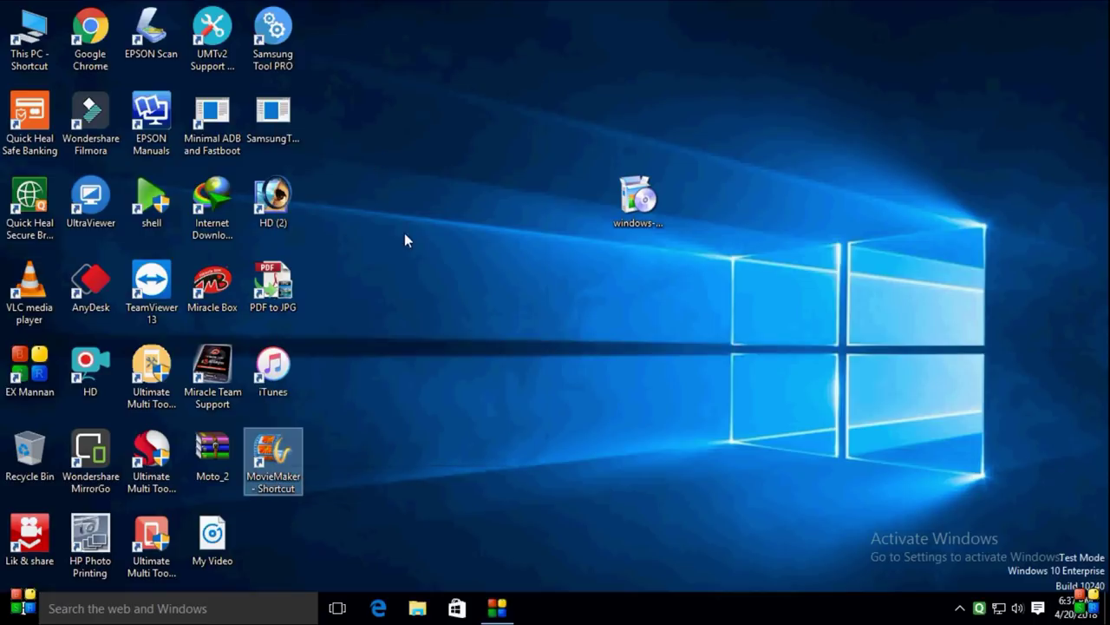
left_click_drag(580, 79, 630, 92)
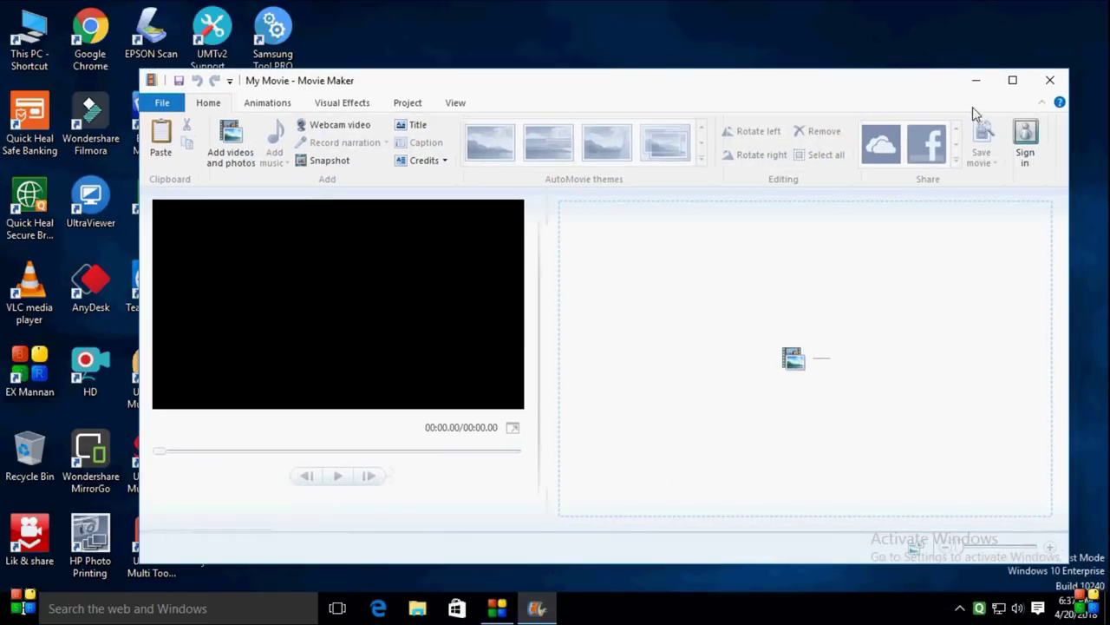
left_click(1050, 79)
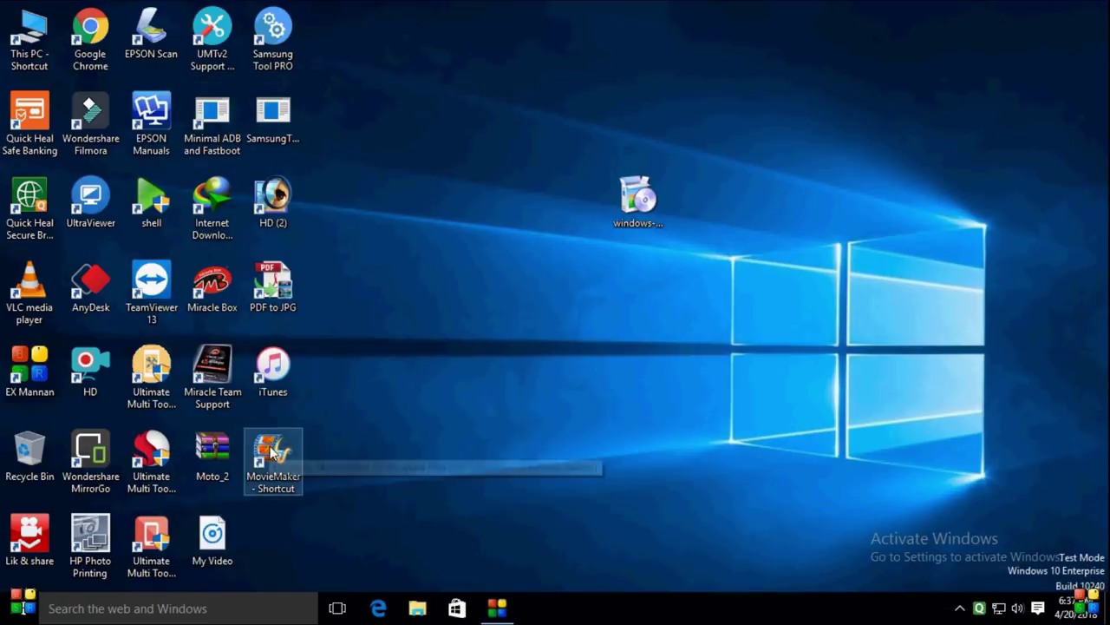
Reopen Movie Maker from the MovieMaker desktop shortcut and reposition its window on the desktop
right_click(271, 452)
left_click(355, 55)
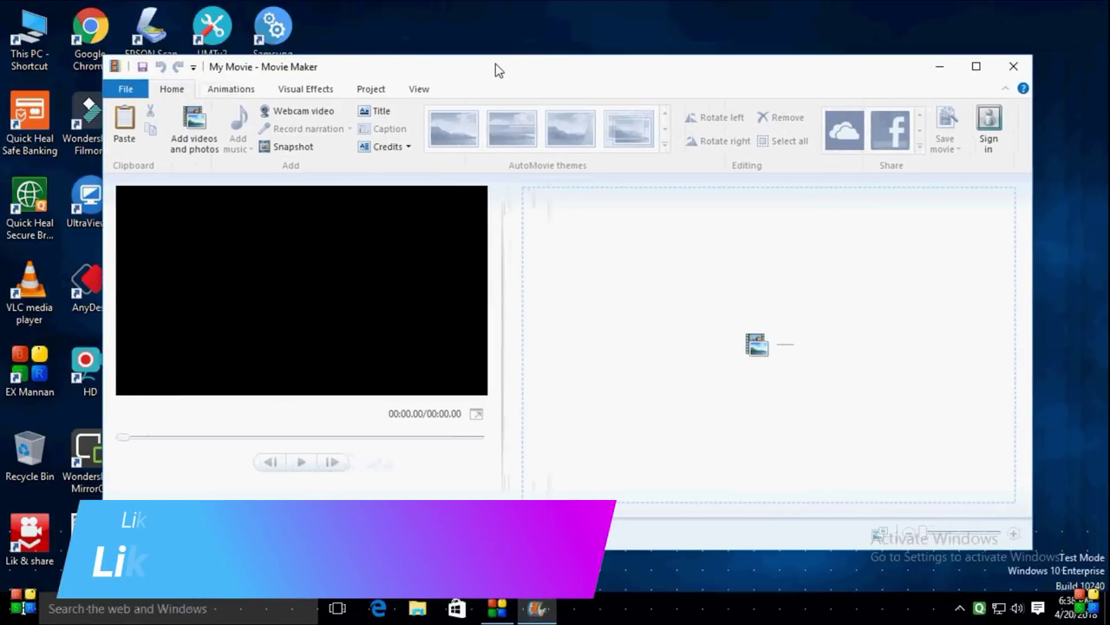
left_click_drag(461, 78, 430, 83)
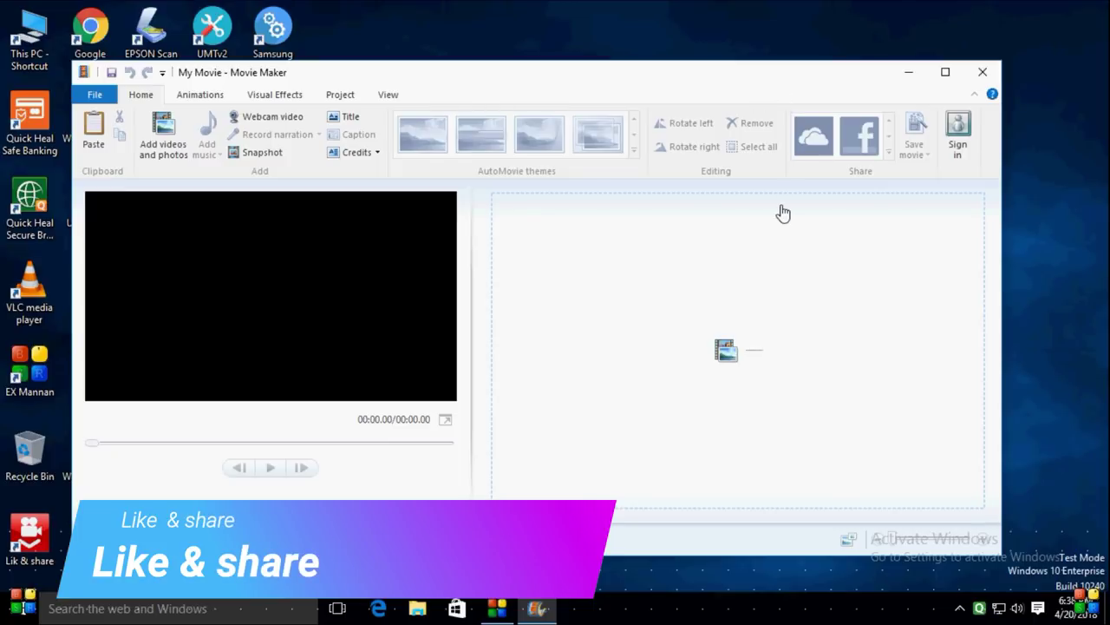
left_click_drag(552, 72, 645, 76)
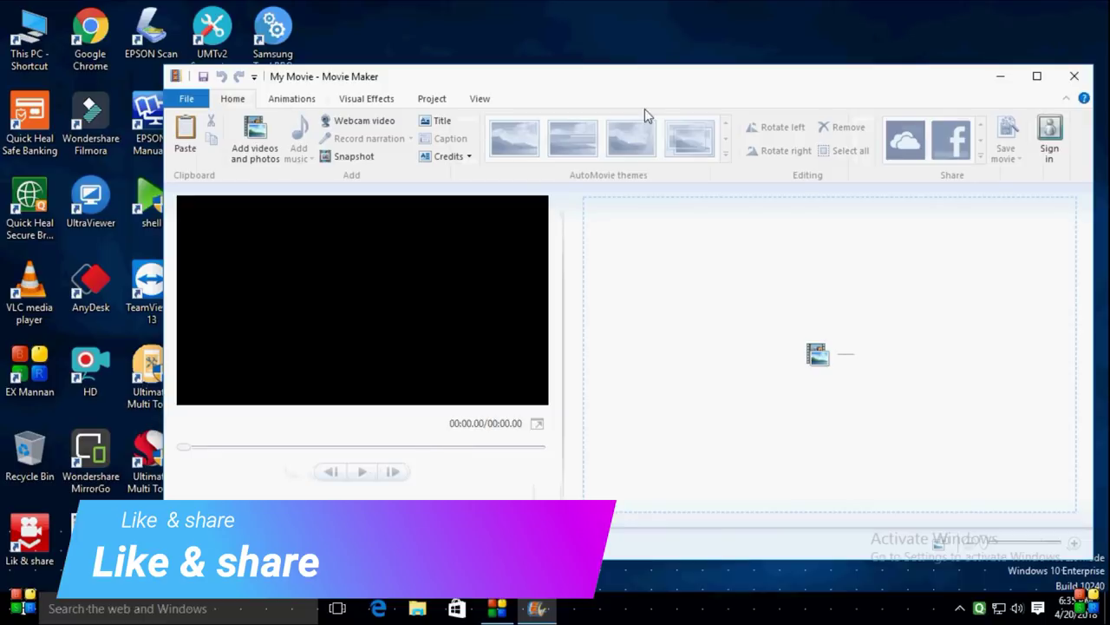
left_click_drag(730, 97, 693, 103)
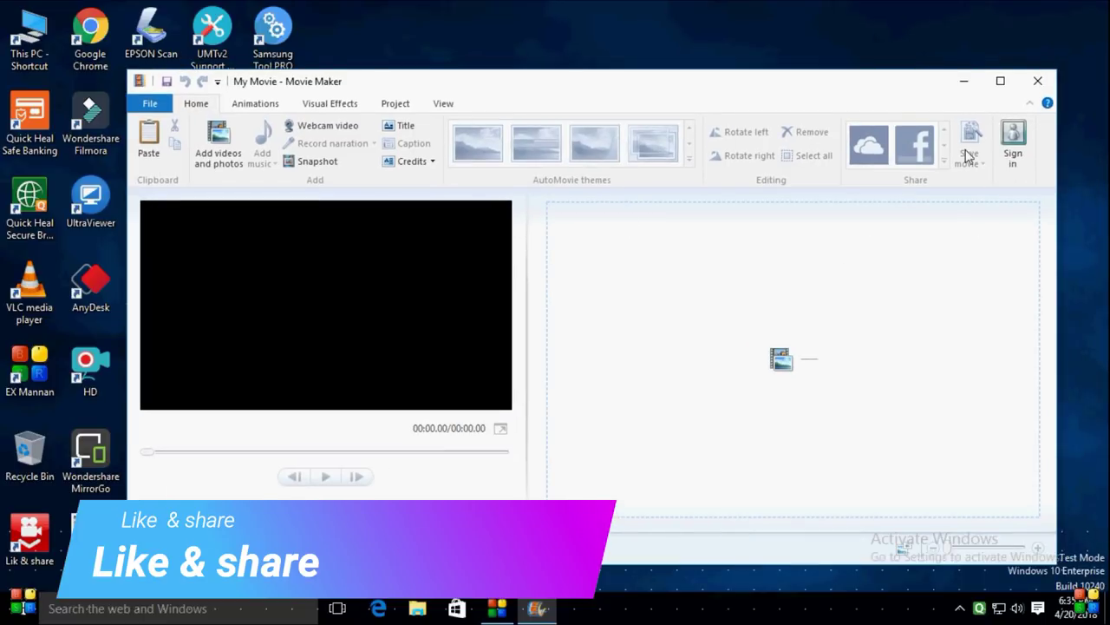